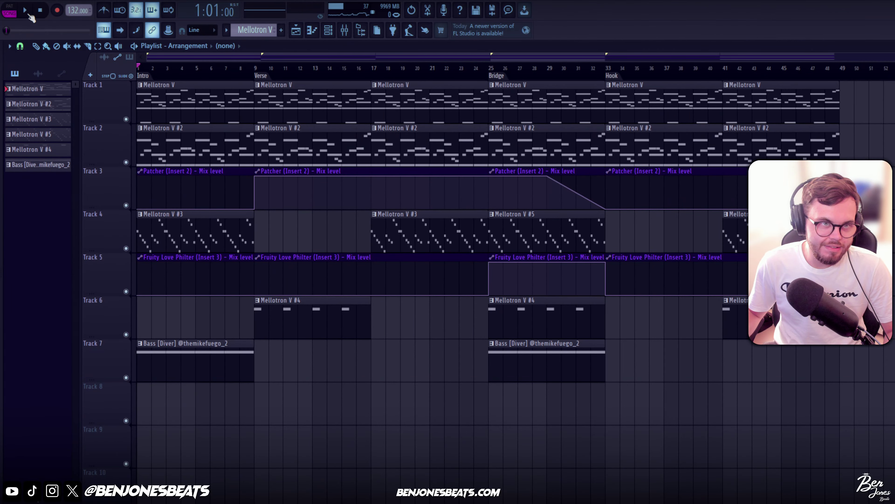
# Play the arrangement briefly, then stop it and open the Mellotron V piano roll.
pyautogui.click(25, 11)
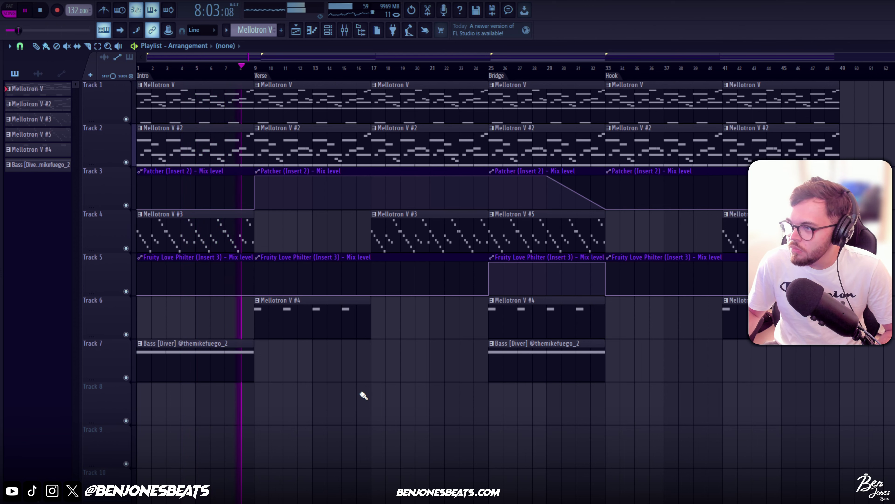
pyautogui.press('space')
pyautogui.press('F7')
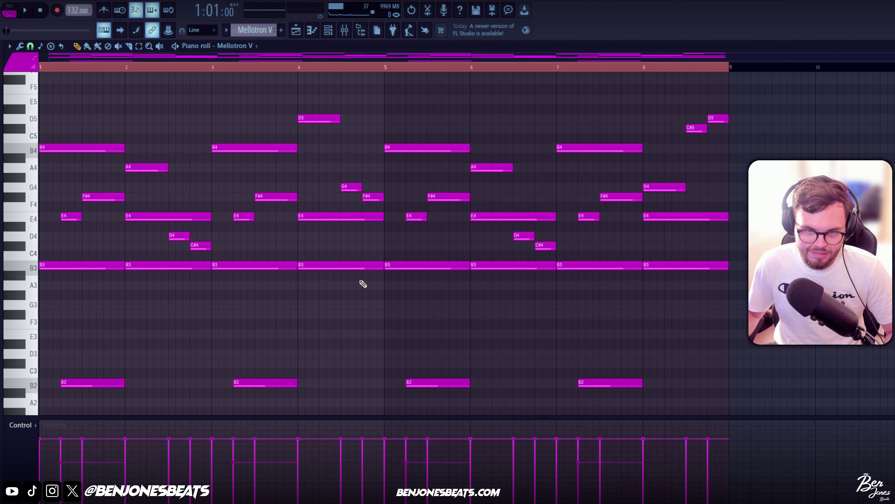
# Delete the B4 note at bar 1 of the Mellotron V melody.
pyautogui.rightClick(100, 141)
pyautogui.scroll(3, 100, 280)
pyautogui.moveTo(104, 293); pyautogui.dragTo(104, 294)
pyautogui.scroll(-3, 207, 247)
pyautogui.scroll(3, 200, 194)
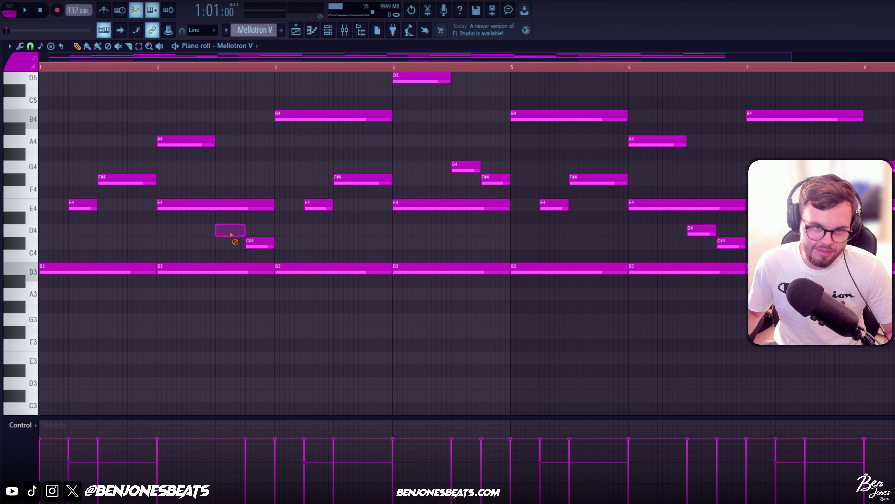
# Draw short D4 and C#4 notes in bar 2 of the melody.
pyautogui.click(221, 230)
pyautogui.click(251, 242)
pyautogui.moveTo(329, 229)
pyautogui.mouseDown()
pyautogui.moveTo(262, 228)
pyautogui.moveTo(262, 243)
pyautogui.mouseUp()
pyautogui.scroll(3, 243, 282)
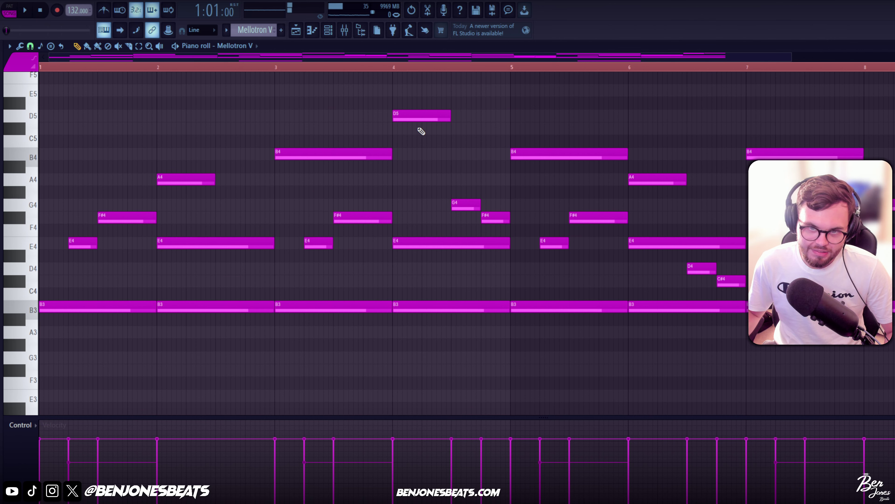
pyautogui.hscroll(2, 442, 200)
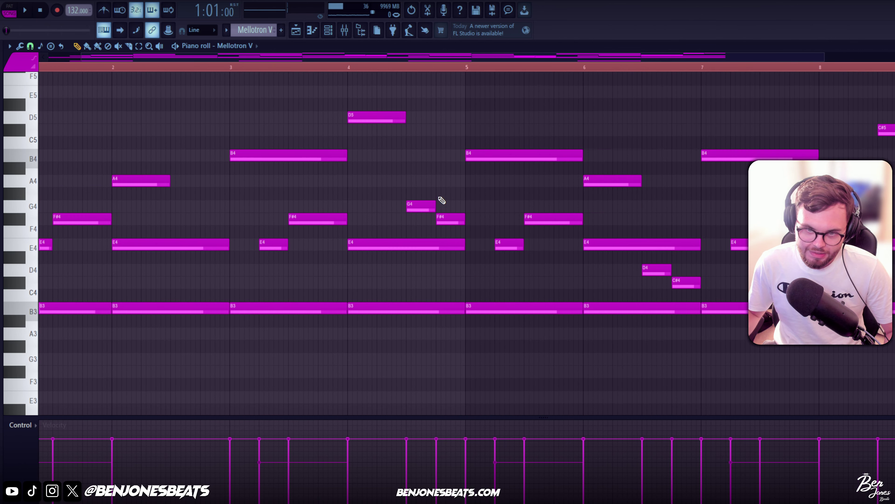
pyautogui.scroll(1, 425, 212)
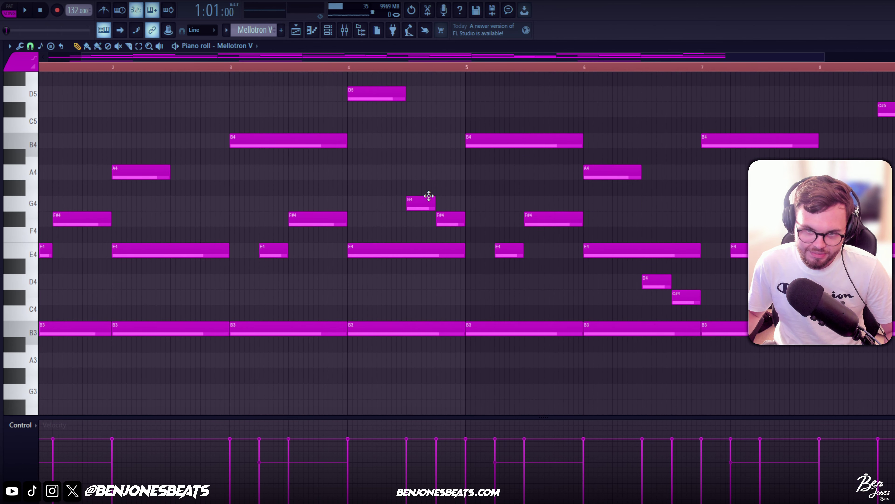
pyautogui.scroll(7, 450, 216)
pyautogui.hscroll(12, 511, 239)
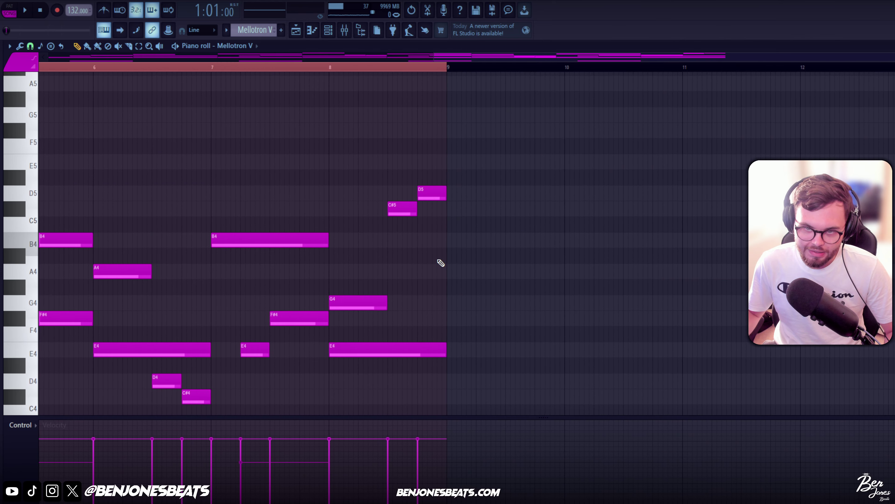
pyautogui.hscroll(-3, 420, 228)
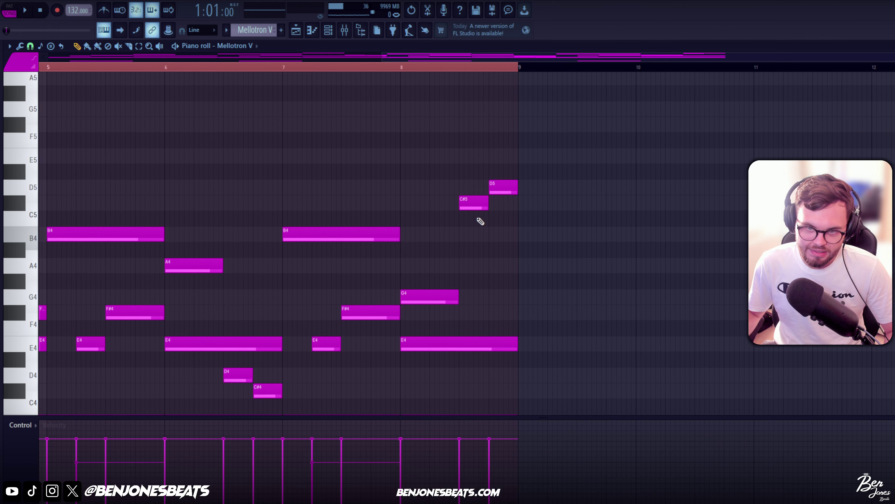
pyautogui.hscroll(-5, 156, 296)
pyautogui.hscroll(-2, 194, 290)
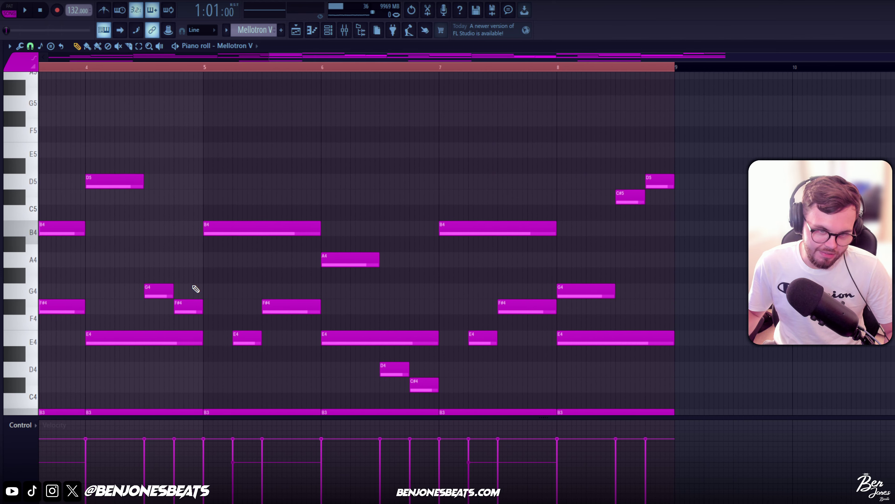
pyautogui.hscroll(2, 166, 288)
pyautogui.hscroll(5, 566, 242)
pyautogui.scroll(3, 462, 274)
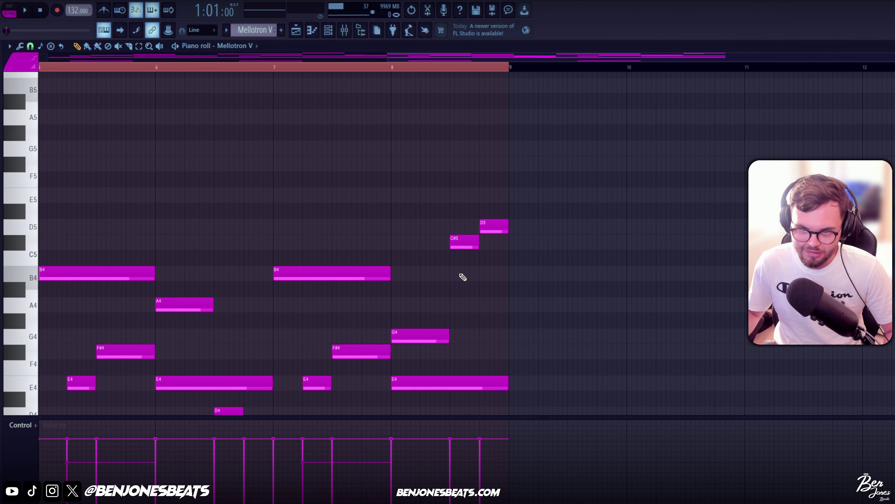
pyautogui.scroll(-3, 356, 148)
# Audition the melody from bar 4 through bar 8, then again from around bar 6.
pyautogui.click(300, 69)
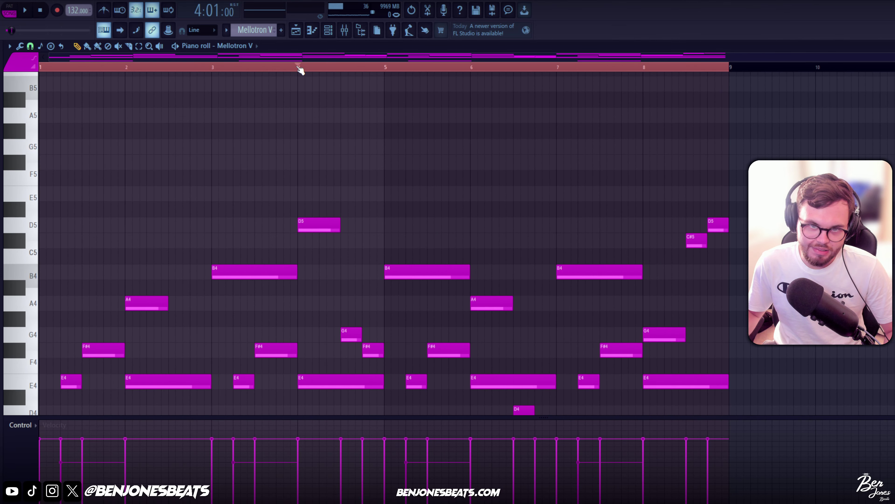
pyautogui.press('space')
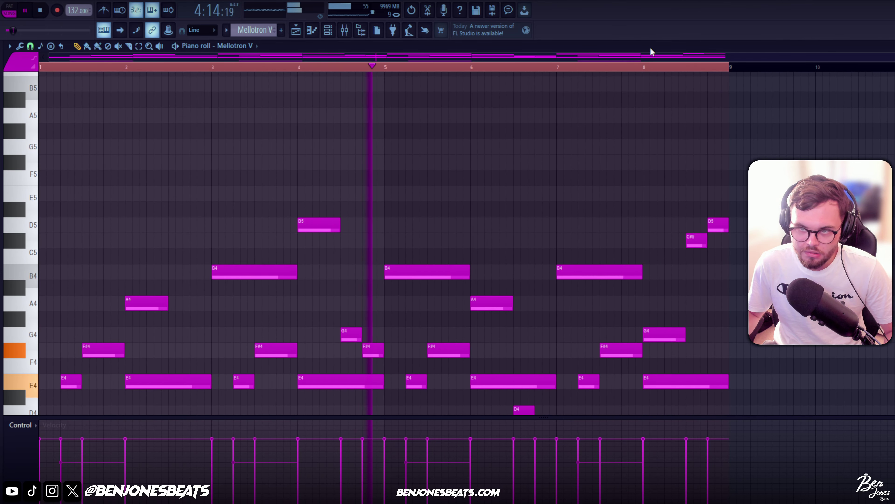
pyautogui.click(691, 67)
pyautogui.press('space')
pyautogui.scroll(-3, 402, 200)
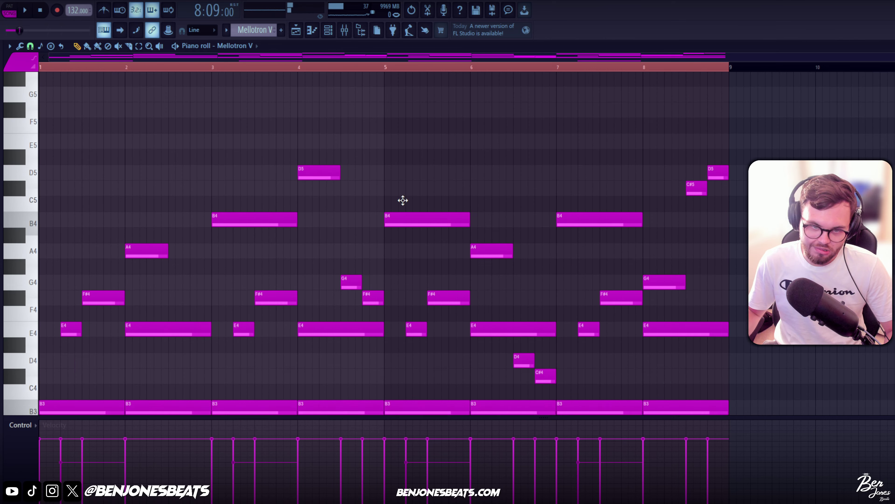
pyautogui.scroll(-2, 398, 284)
pyautogui.scroll(3, 546, 316)
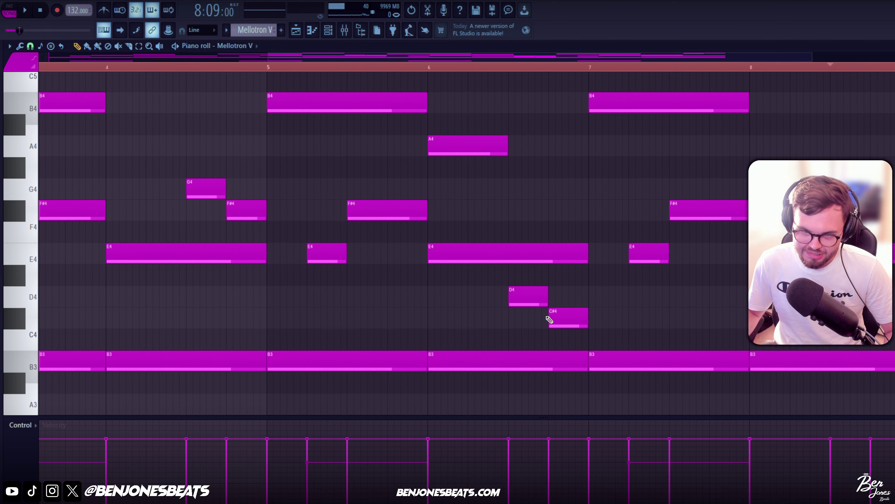
pyautogui.scroll(-2, 529, 274)
pyautogui.scroll(2, 518, 298)
pyautogui.scroll(-1, 527, 307)
pyautogui.press('space')
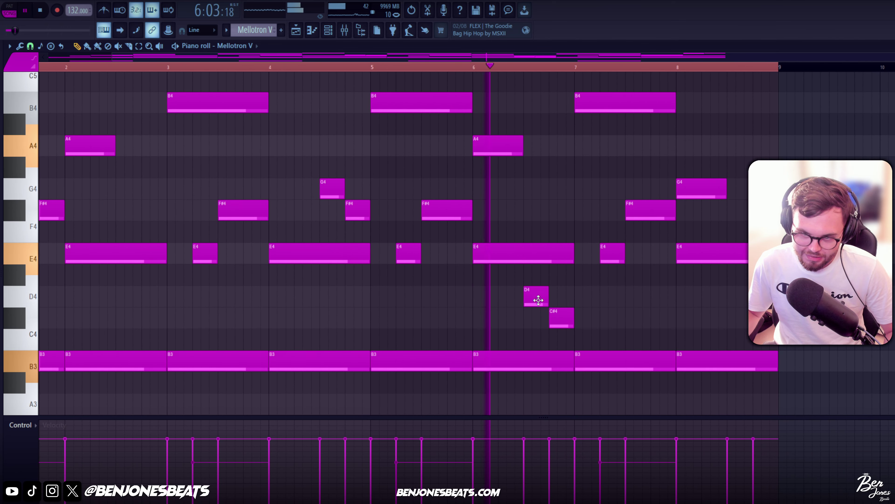
pyautogui.press('space')
# Audition the melody from bar 2, then bring up the Channel rack with F6.
pyautogui.hscroll(-3, 599, 310)
pyautogui.click(143, 66)
pyautogui.press('space')
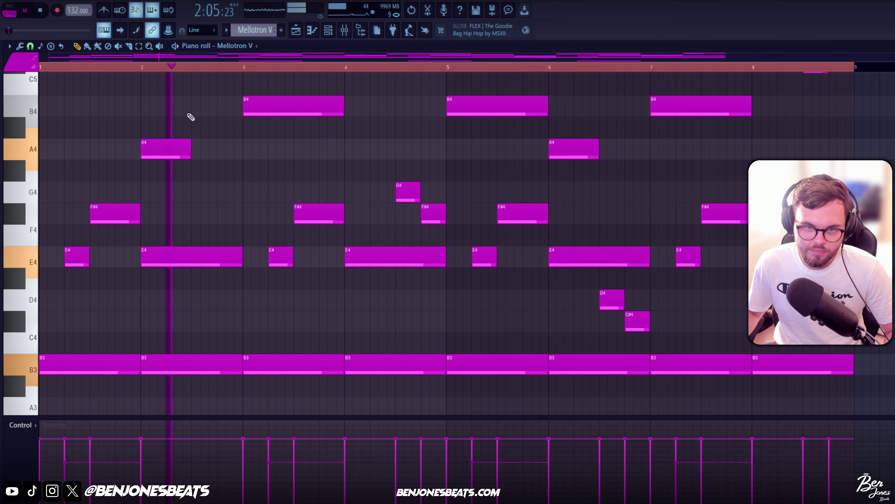
pyautogui.press('space')
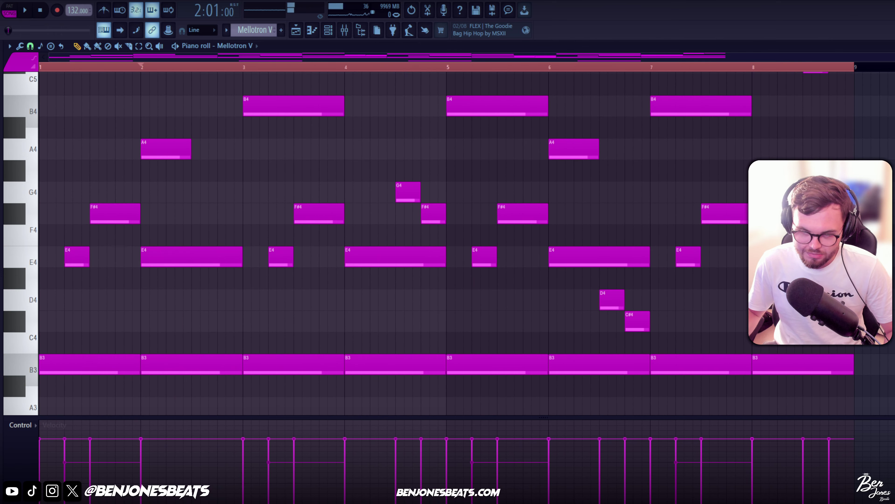
pyautogui.scroll(-1, 371, 222)
pyautogui.press('F6')
# Inspect the Mellotron V plugin and its ValhallaVintageVerb insert, then play Mellotron V #2.
pyautogui.click(562, 196)
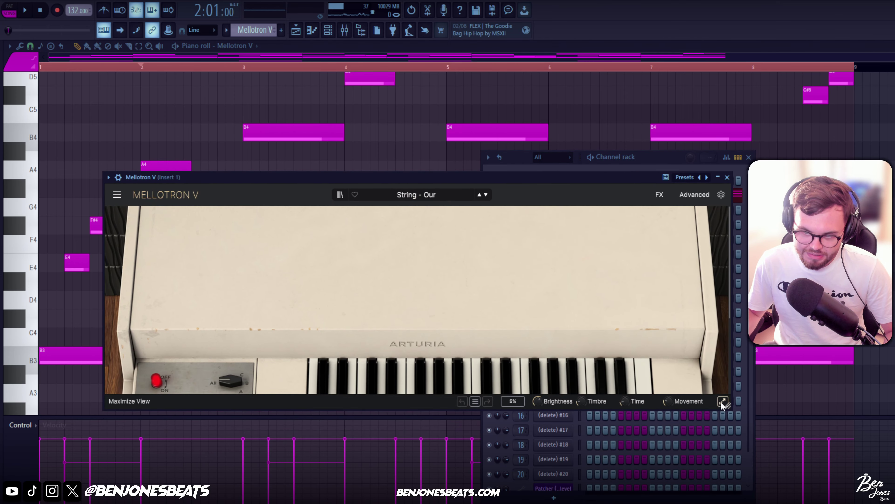
pyautogui.click(723, 401)
pyautogui.press('F9')
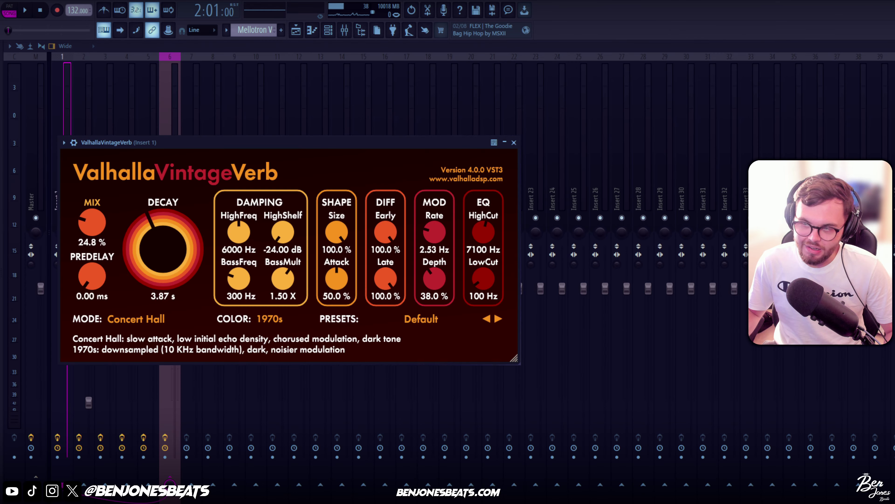
pyautogui.press('space')
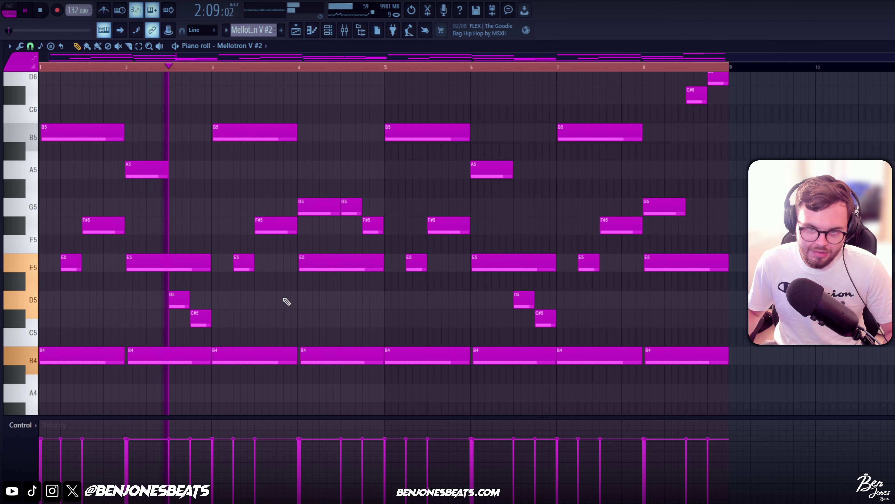
# Stop playback and return to the arrangement with Mellotron V #2 open.
pyautogui.scroll(3, 310, 313)
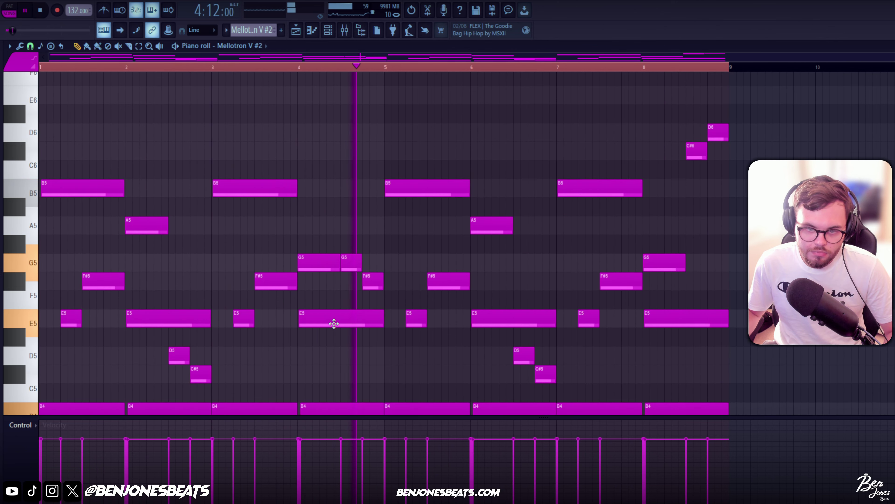
pyautogui.press('space')
pyautogui.click(256, 51)
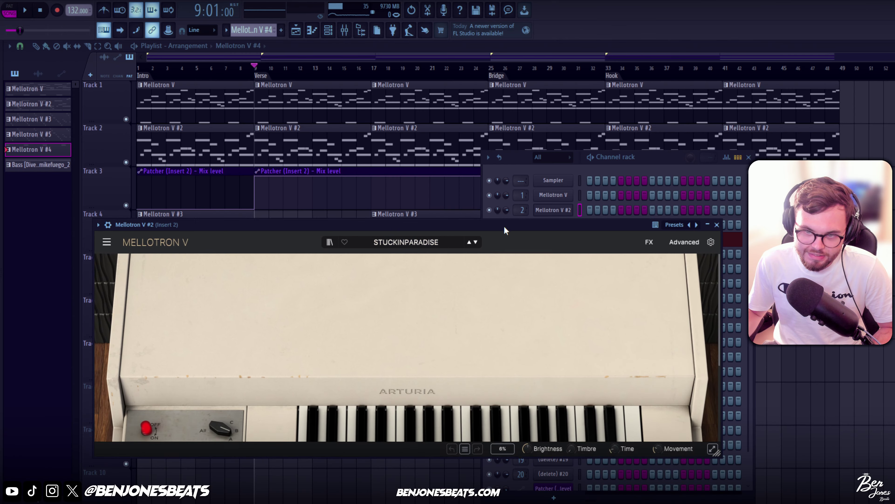
# Play the beat and review Insert 2's reverb window, then close it.
pyautogui.moveTo(505, 230); pyautogui.dragTo(503, 266)
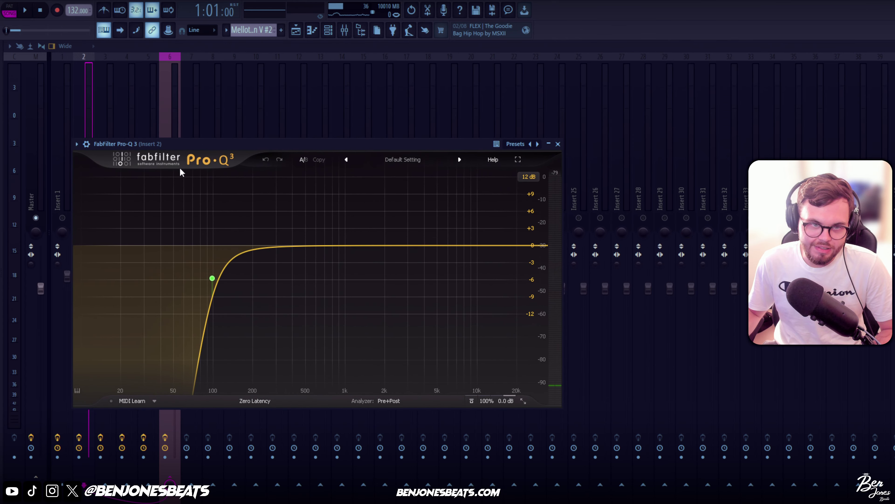
pyautogui.press('space')
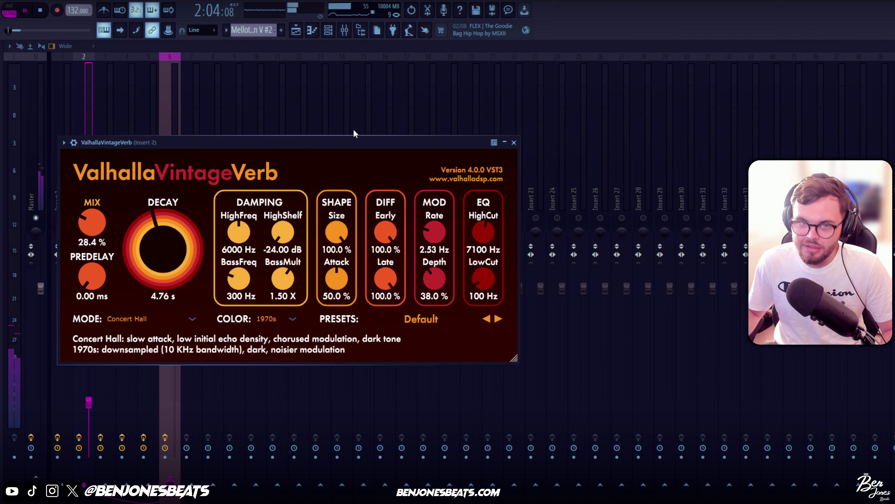
pyautogui.moveTo(348, 141); pyautogui.dragTo(323, 152)
pyautogui.press('Escape')
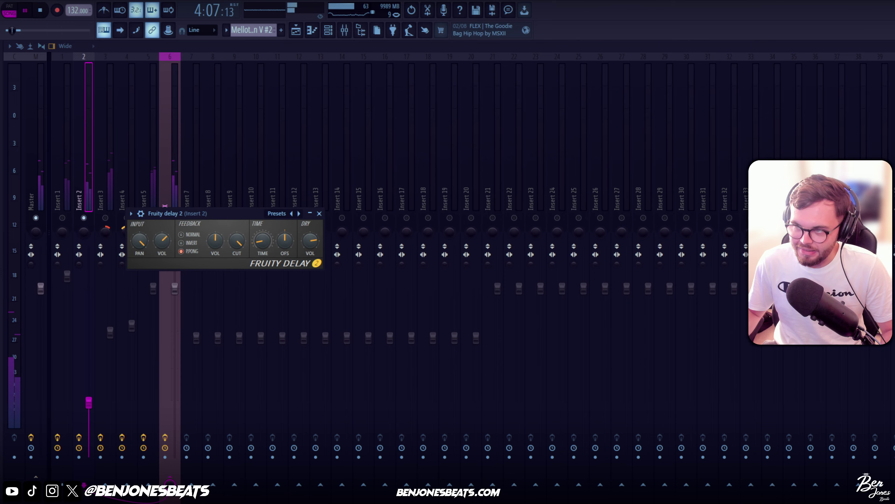
# Step through Insert 2's delay, Portal, Gross Beat and soothe2, closing each.
pyautogui.press('Escape')
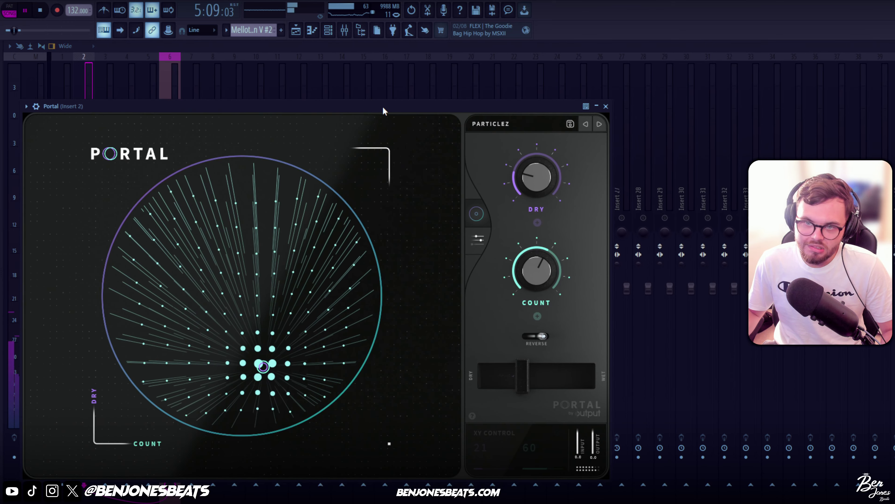
pyautogui.moveTo(378, 110); pyautogui.dragTo(397, 114)
pyautogui.press('Escape')
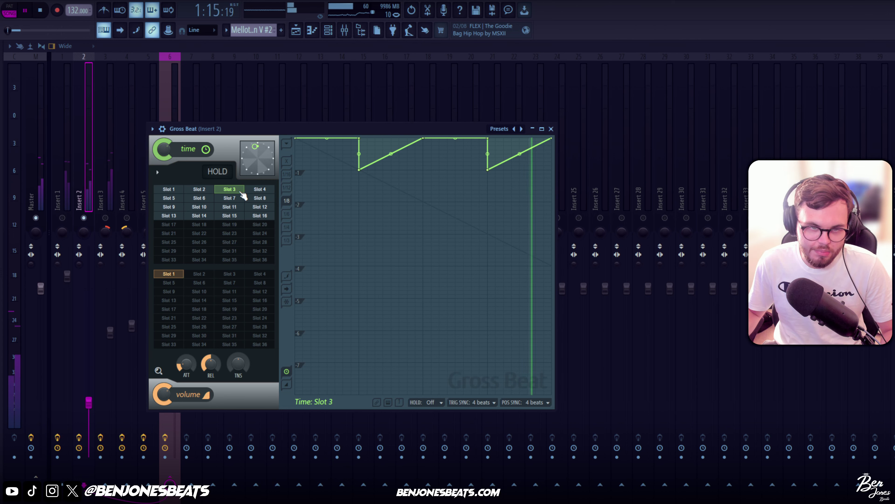
pyautogui.press('Escape')
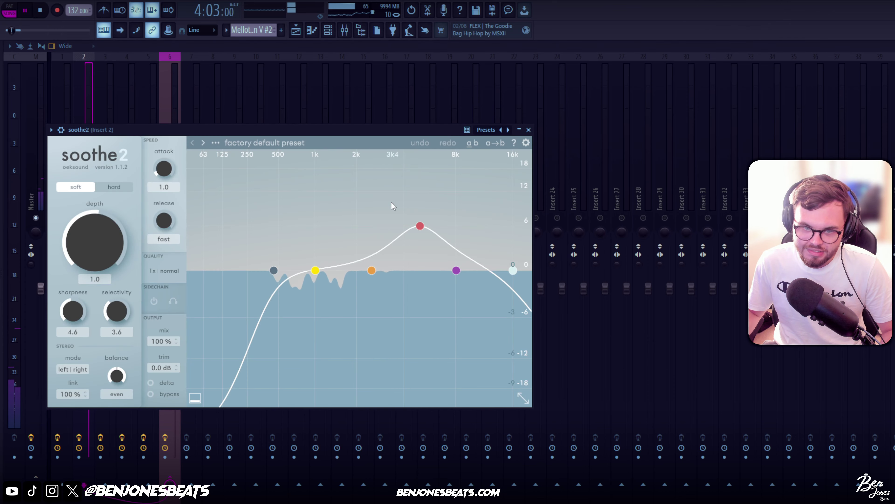
pyautogui.press('Escape')
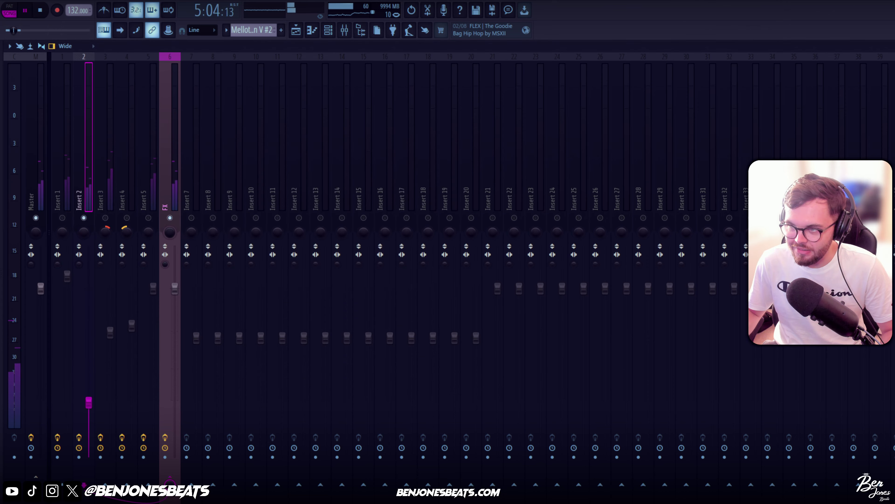
# Review Insert 2's Portal, ValhallaVintageVerb, ShaperBox 3 and SoundShifter, then play Mellotron V #3.
pyautogui.moveTo(550, 90); pyautogui.dragTo(471, 93)
pyautogui.press('Escape')
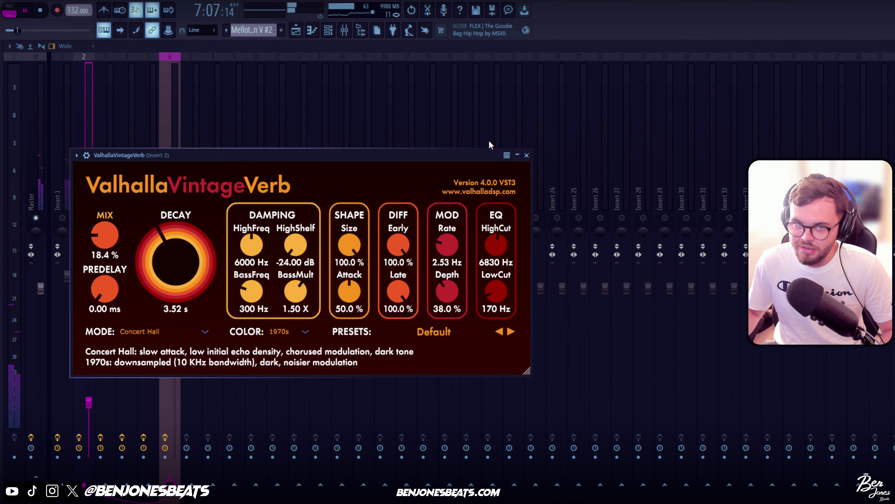
pyautogui.press('Escape')
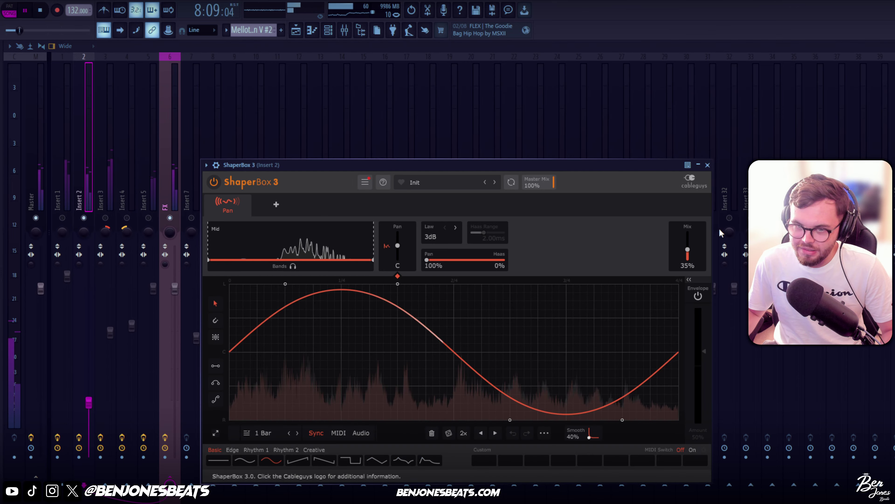
pyautogui.press('Escape')
pyautogui.press('Escape')
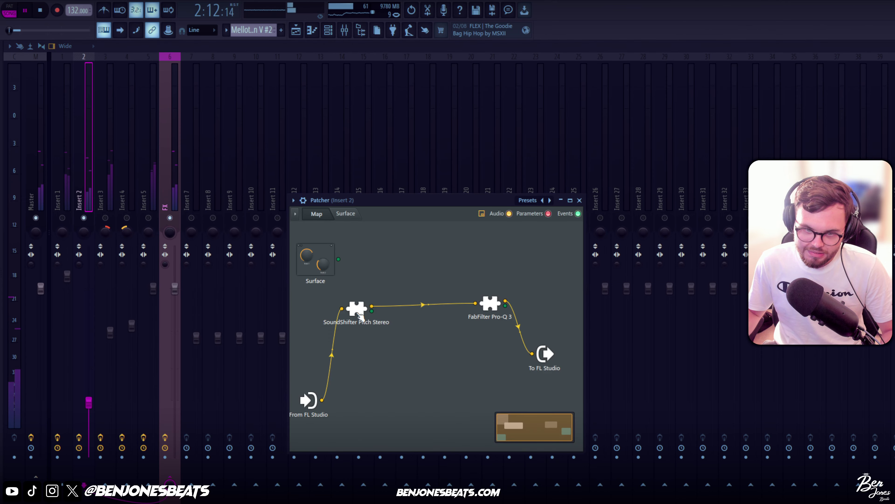
pyautogui.doubleClick(358, 313)
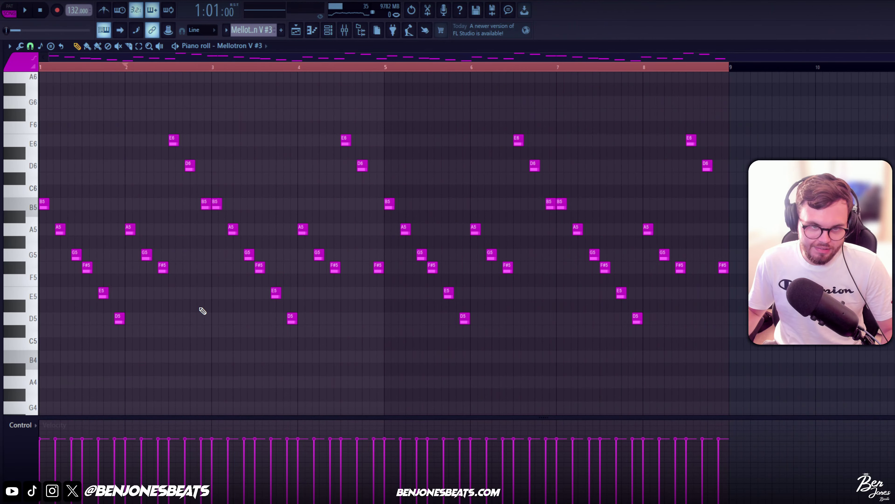
pyautogui.press('space')
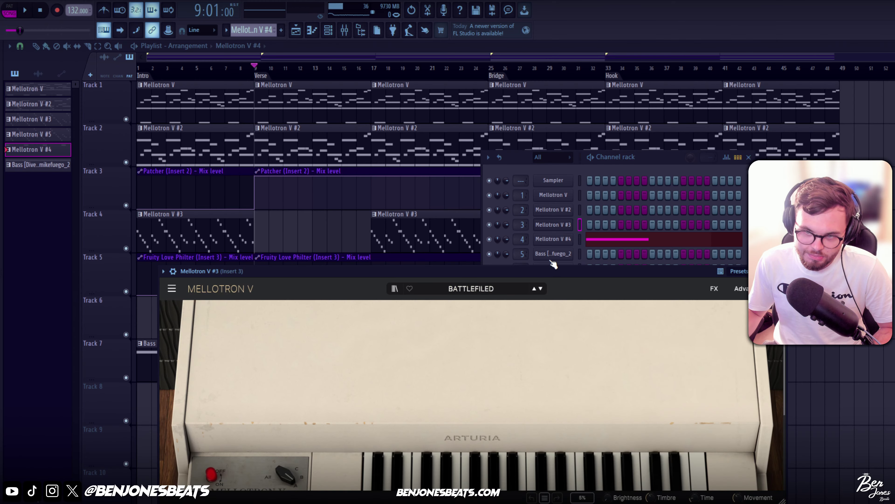
# Bring the channel rack to the front.
pyautogui.click(554, 263)
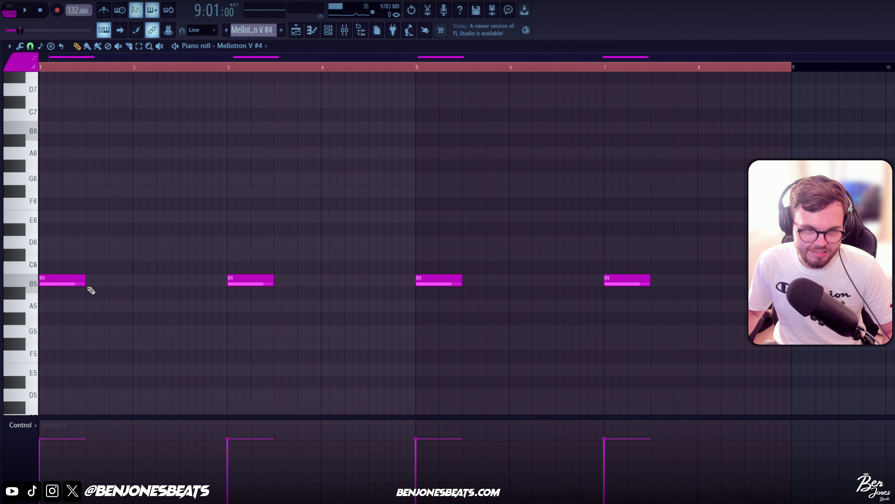
# Audition the Mellotron V #4 B5 pattern, then open its instrument settings.
pyautogui.press('space')
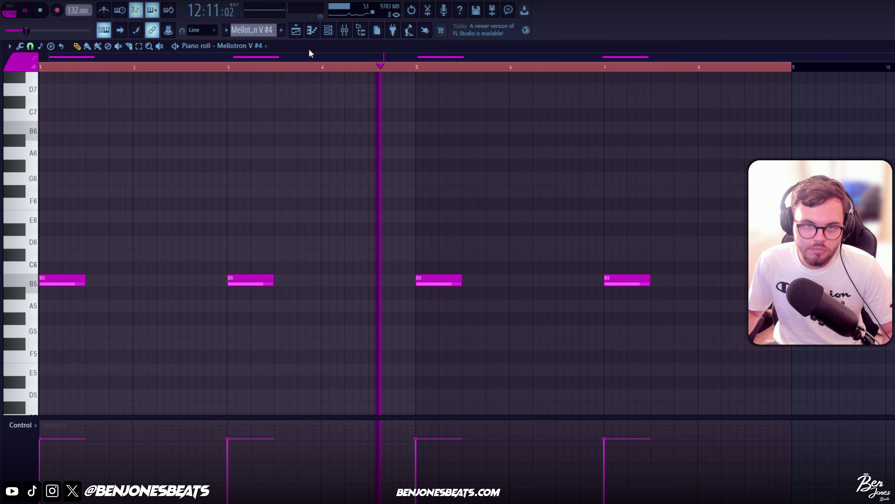
pyautogui.press('space')
pyautogui.click(328, 30)
pyautogui.moveTo(466, 165); pyautogui.dragTo(388, 172)
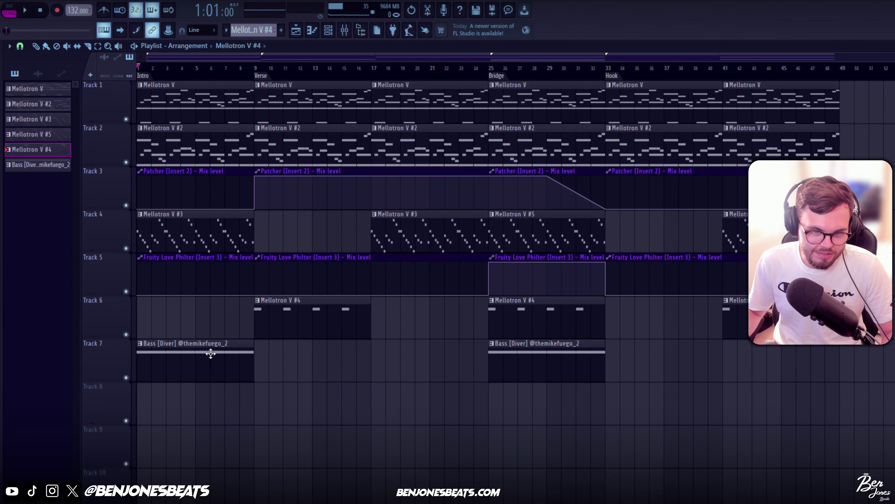
# Open the Bass pattern's piano roll and play its four long B4 notes.
pyautogui.doubleClick(210, 353)
pyautogui.scroll(-2, 290, 352)
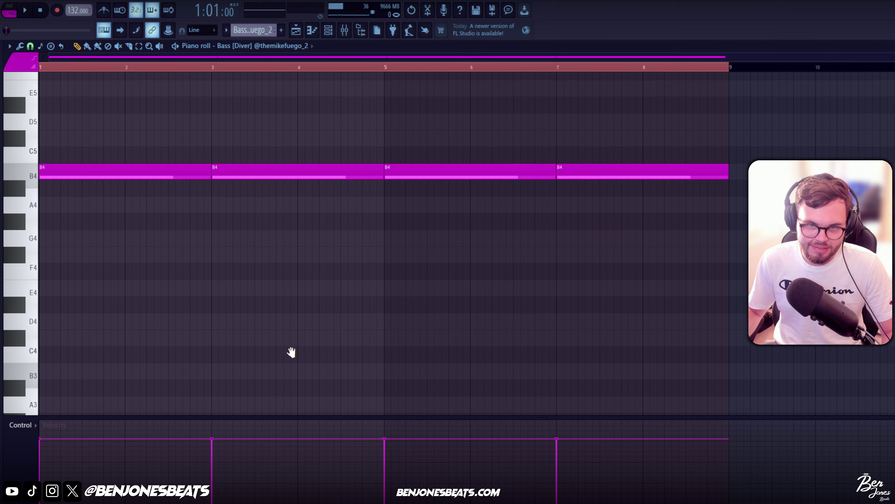
pyautogui.scroll(3, 276, 202)
pyautogui.press('space')
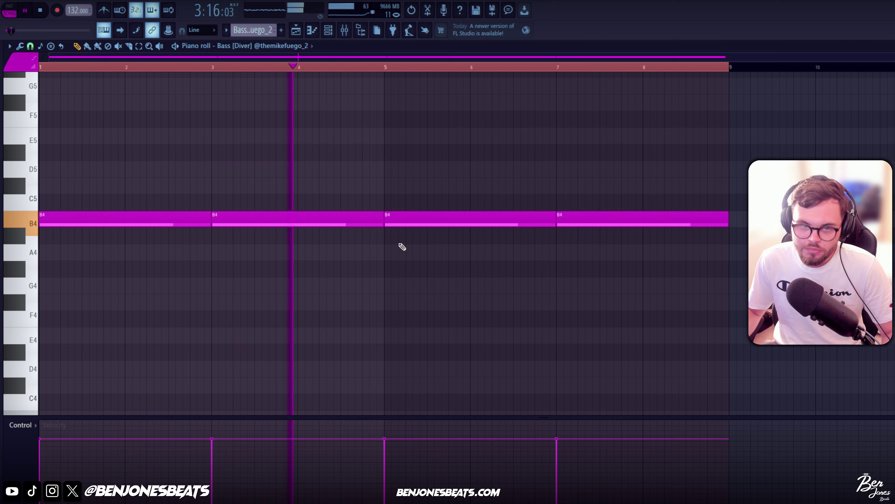
# In the mixer, audition Insert 5 soloed, then unsolo it to hear the full mix.
pyautogui.press('space')
pyautogui.press('F9')
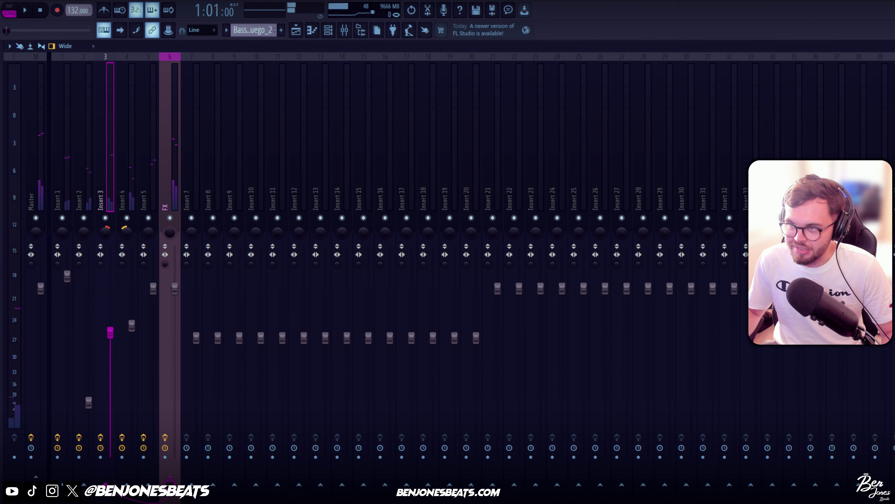
pyautogui.click(144, 175)
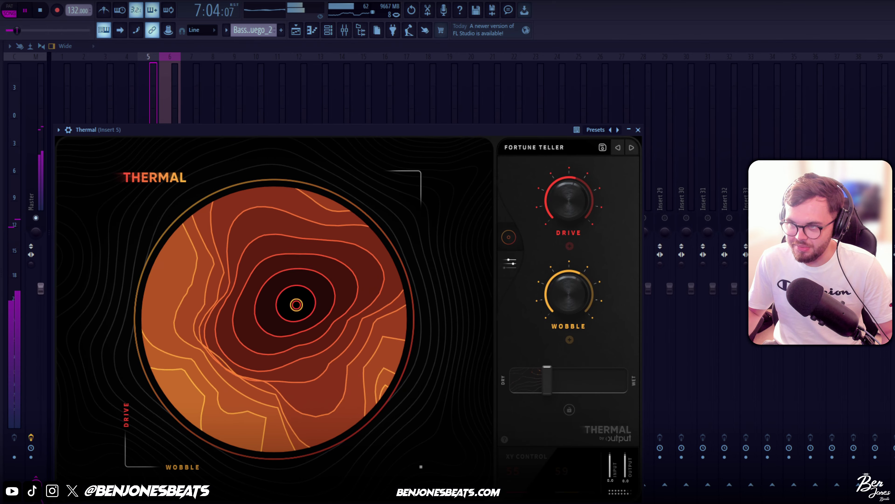
pyautogui.press('Escape')
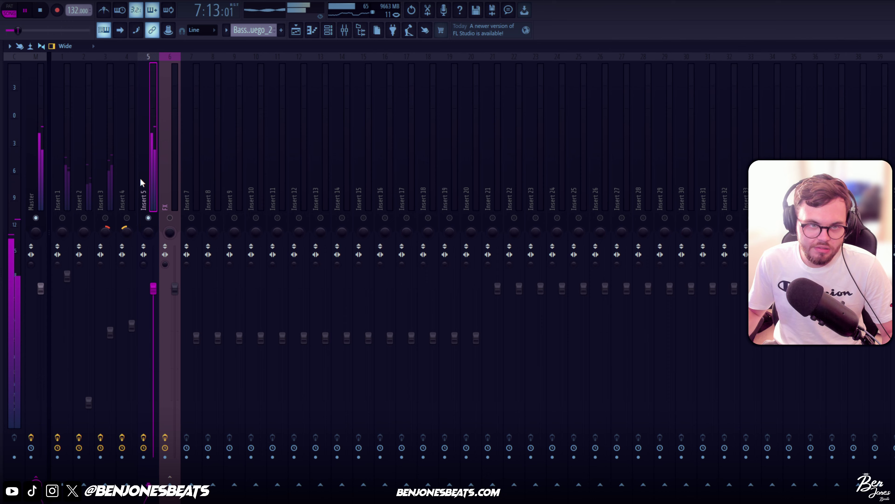
pyautogui.hotkey('alt', 's')
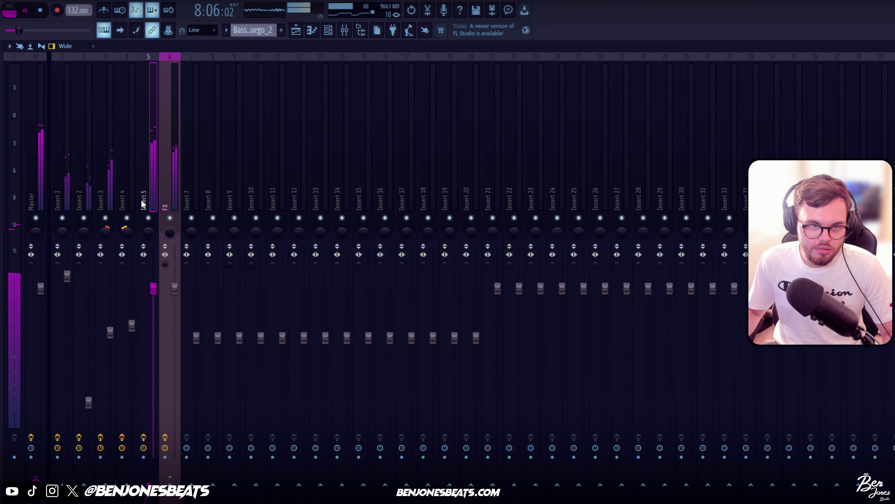
pyautogui.press('space')
# Review the FX bus's Parametric EQ 2, RC-20 Retro Color and Fresh Air plugins.
pyautogui.click(174, 193)
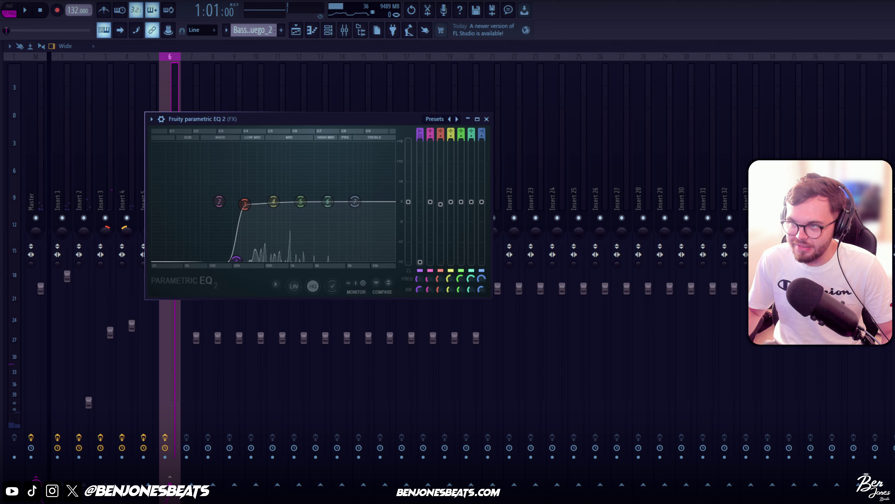
pyautogui.moveTo(317, 114); pyautogui.dragTo(281, 175)
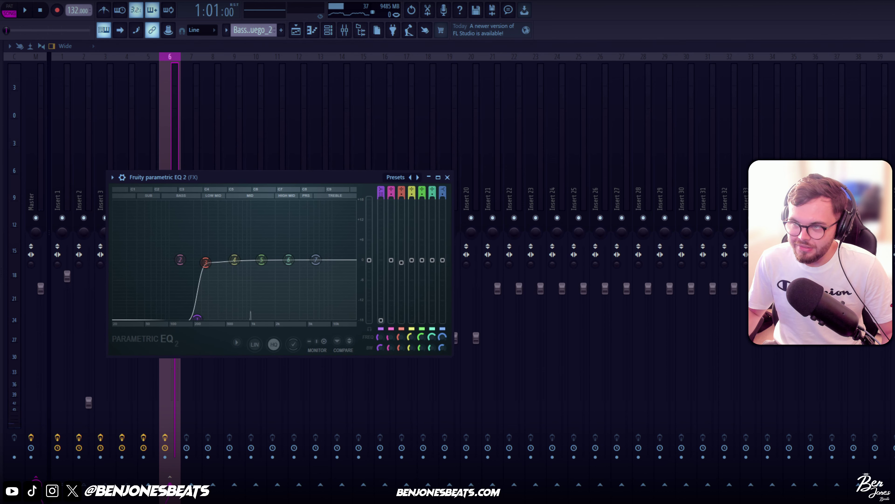
pyautogui.press('Escape')
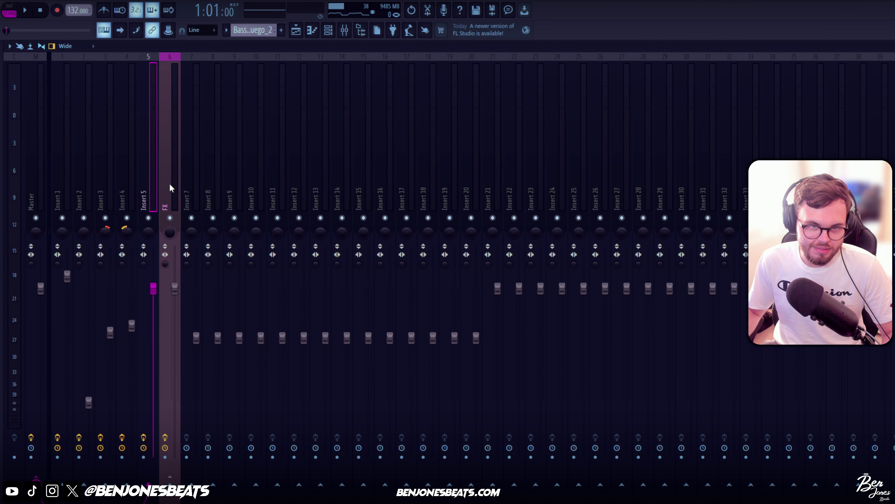
pyautogui.doubleClick(170, 187)
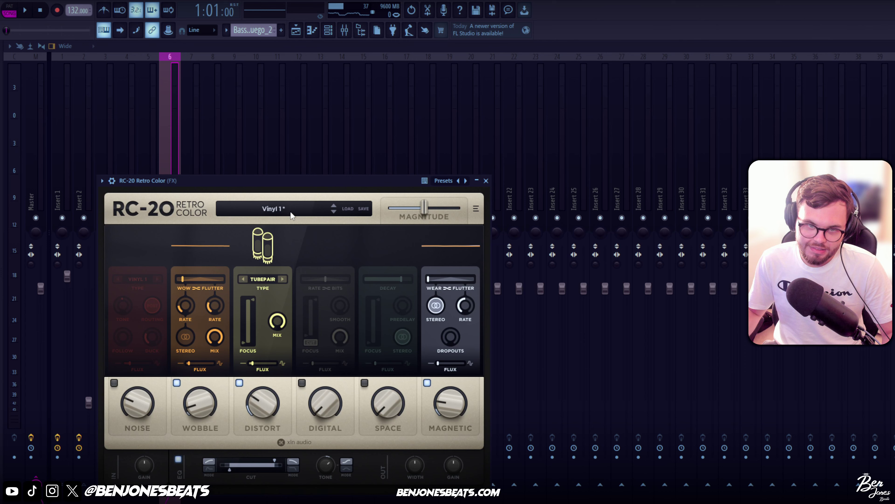
pyautogui.press('Escape')
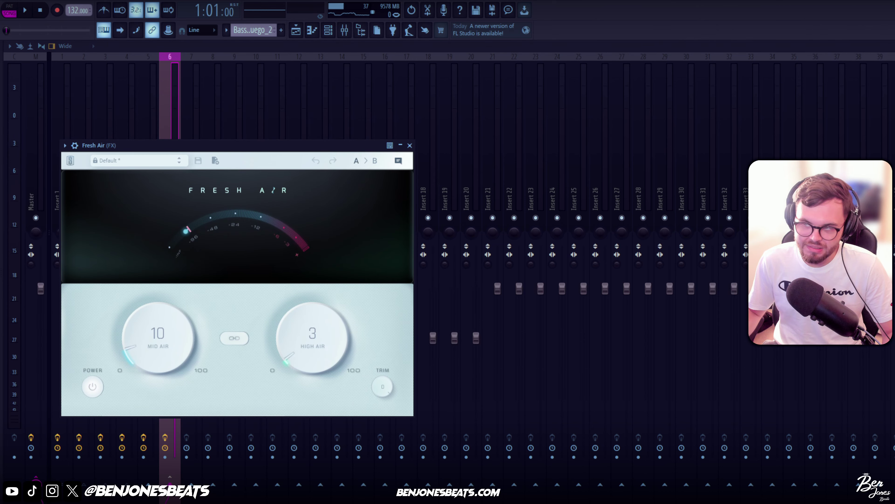
pyautogui.press('Escape')
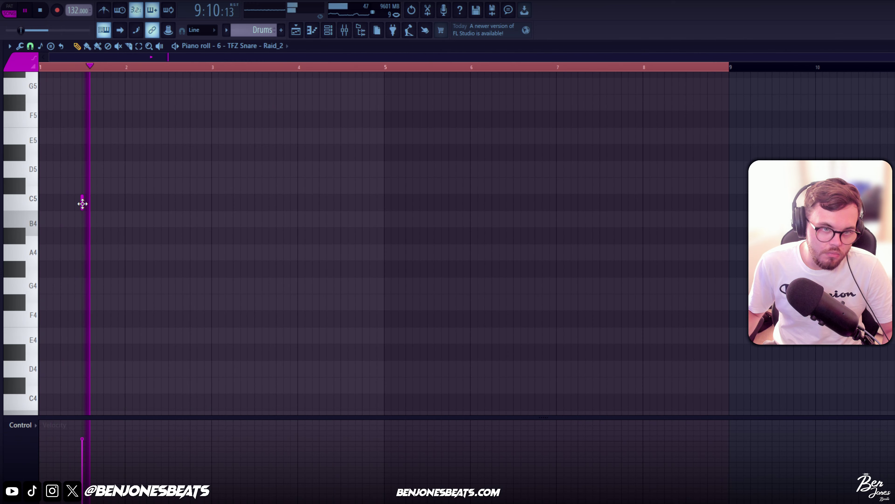
# Add snare hits on beat 3 of bars 2–7 plus an extra E5 hit in bar 8, then audition.
pyautogui.click(174, 203)
pyautogui.click(256, 202)
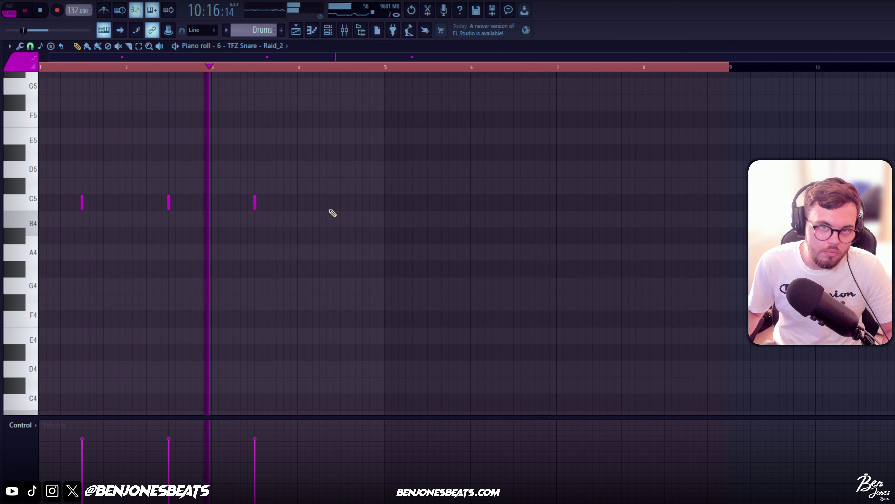
pyautogui.click(340, 203)
pyautogui.click(428, 203)
pyautogui.click(514, 203)
pyautogui.click(600, 203)
pyautogui.click(584, 194)
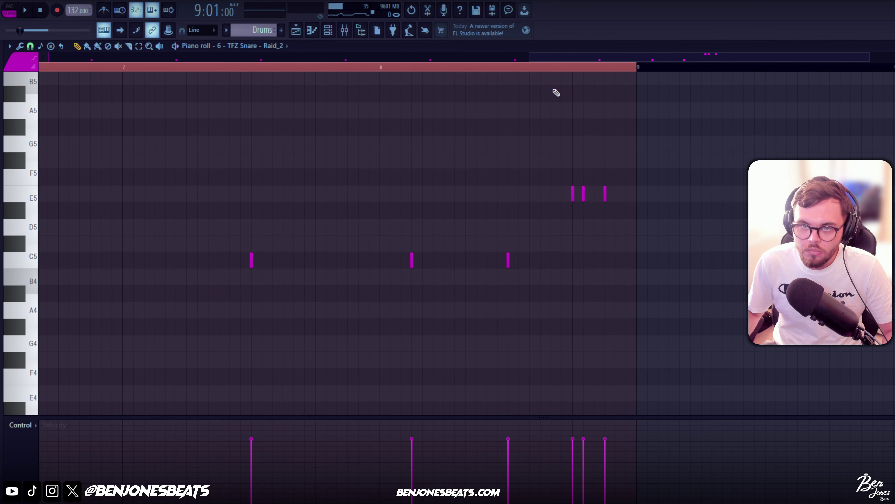
pyautogui.click(537, 67)
pyautogui.press('space')
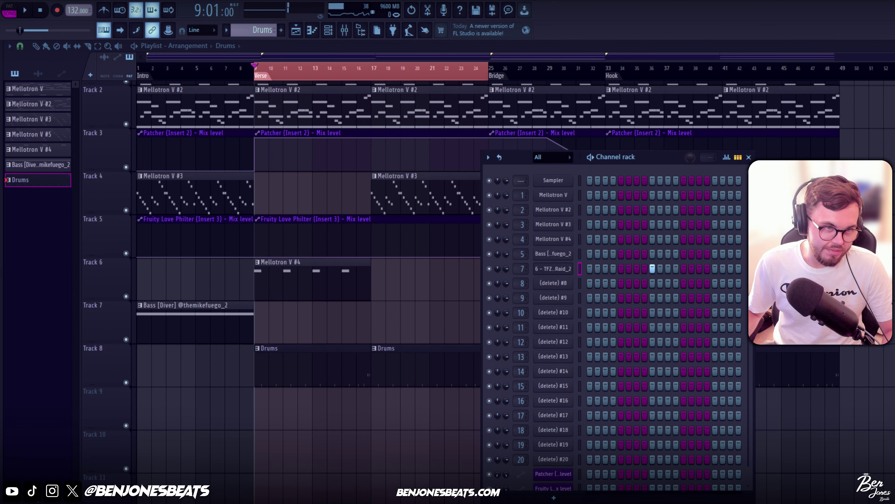
# Place C5 clap notes on beat 3 of every bar from bar 1 through bar 8.
pyautogui.click(83, 260)
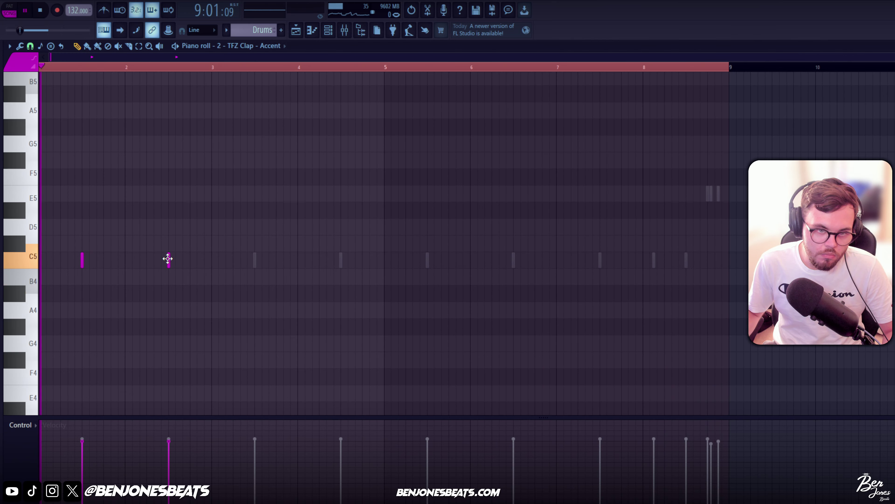
pyautogui.click(255, 260)
pyautogui.click(341, 259)
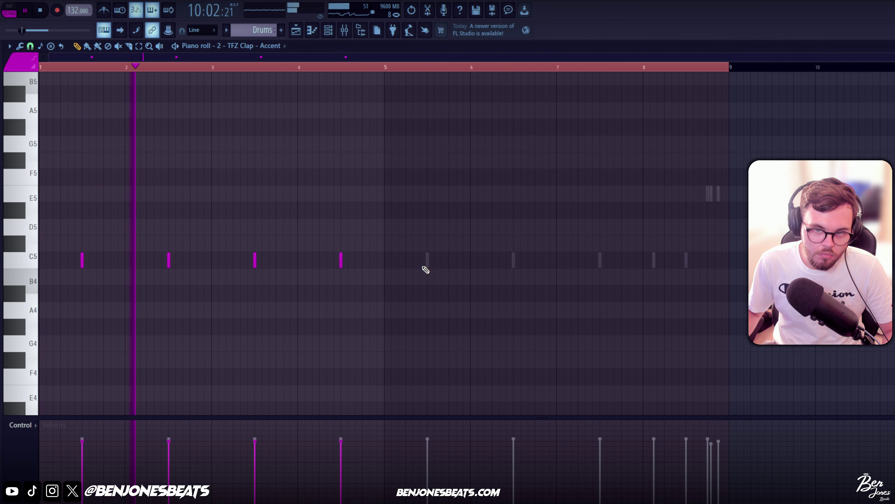
pyautogui.click(427, 260)
pyautogui.click(514, 259)
pyautogui.click(600, 260)
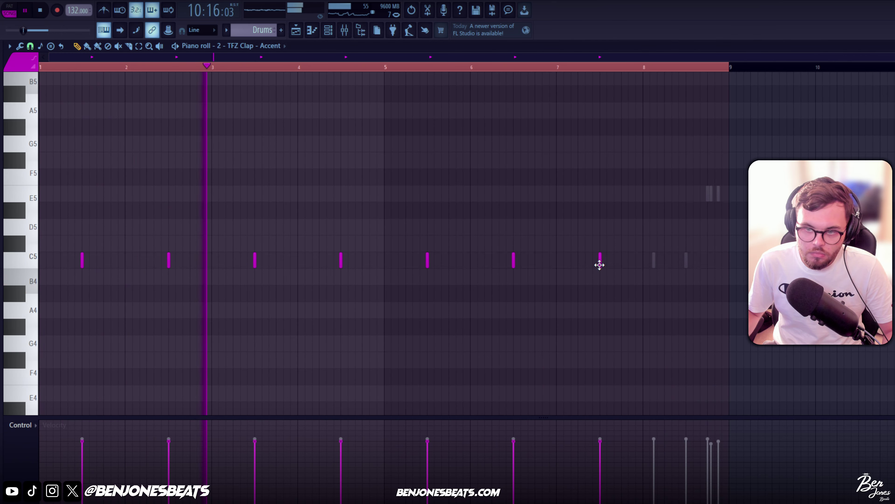
pyautogui.click(686, 261)
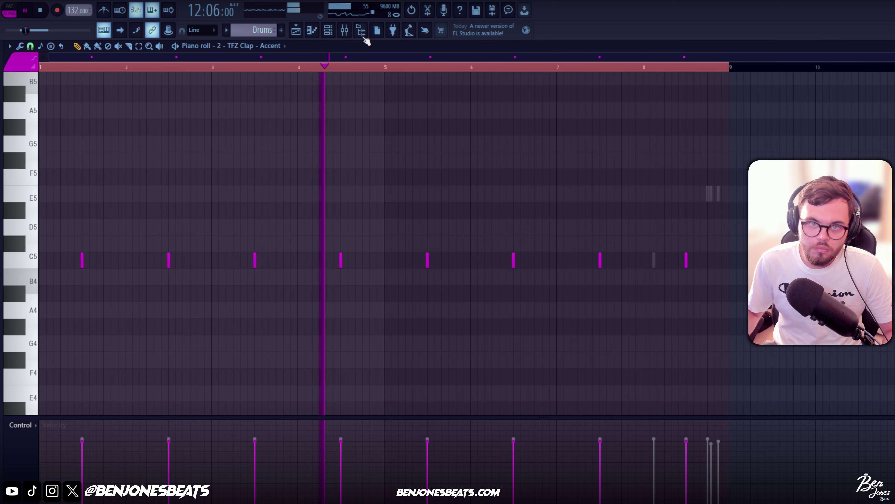
pyautogui.press('F6')
# Add C5 snare notes in bar 2 and later in the snare pattern.
pyautogui.press('space')
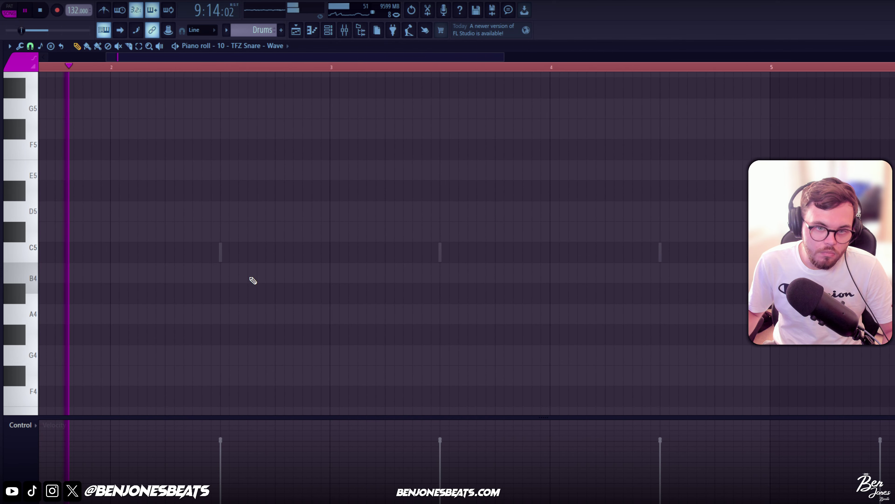
pyautogui.click(192, 253)
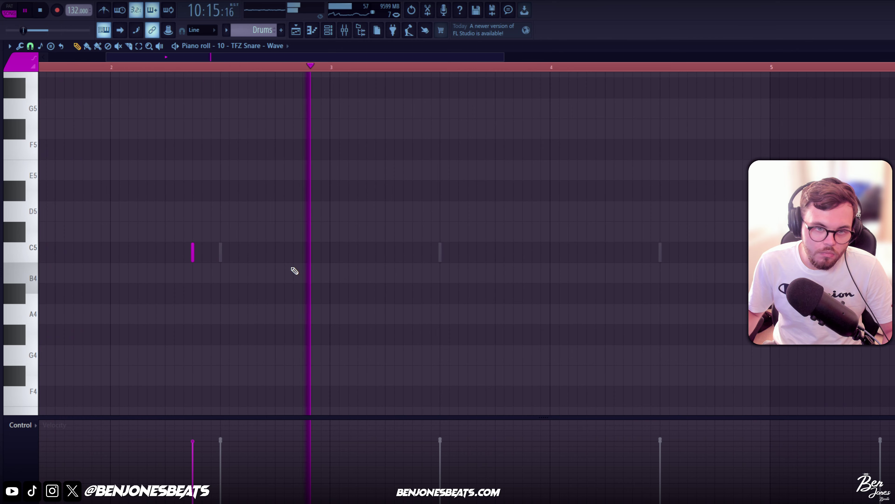
pyautogui.hscroll(5, 458, 303)
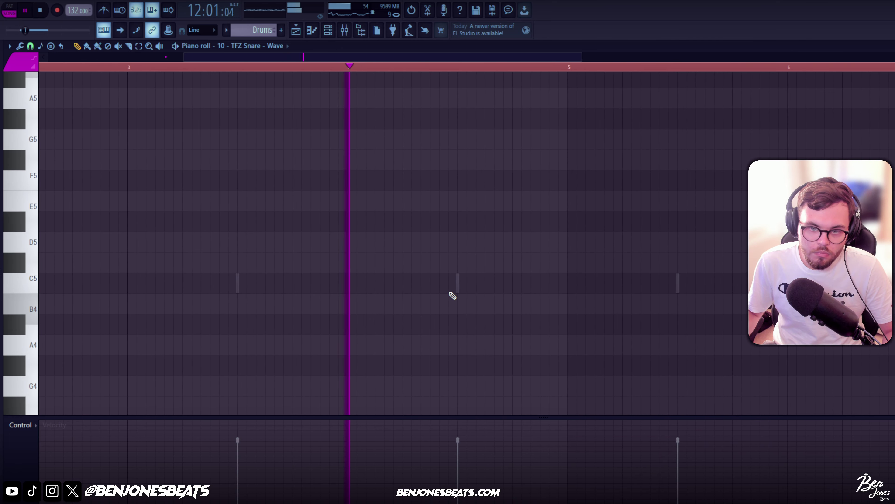
pyautogui.click(485, 283)
pyautogui.press('space')
pyautogui.hscroll(3, 424, 228)
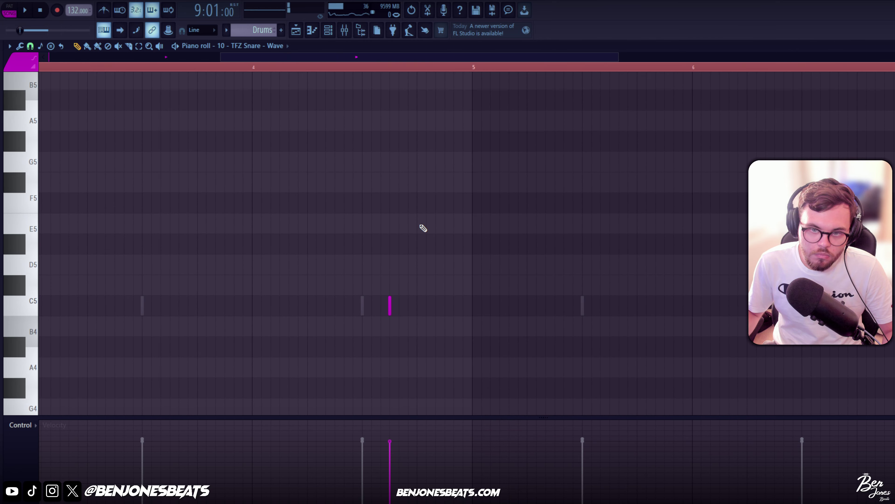
# Set the piano roll snap to 1/3 step and play back the snare roll.
pyautogui.click(30, 46)
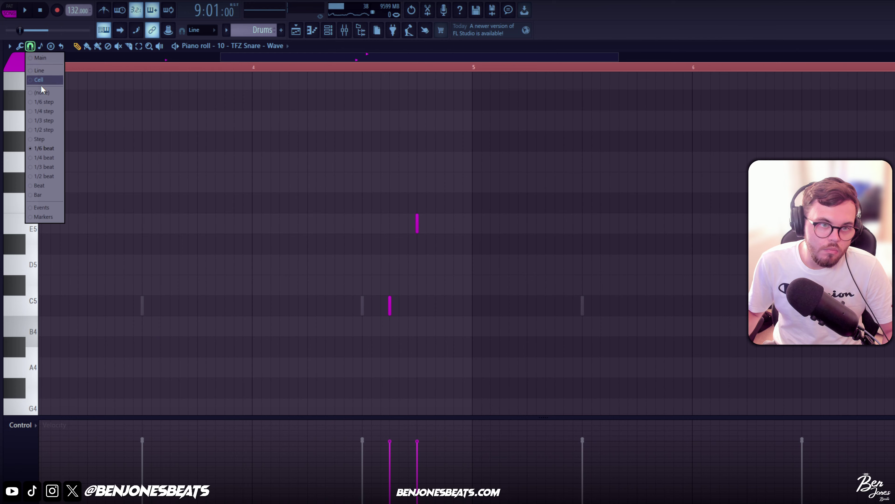
pyautogui.click(45, 122)
pyautogui.scroll(3, 418, 227)
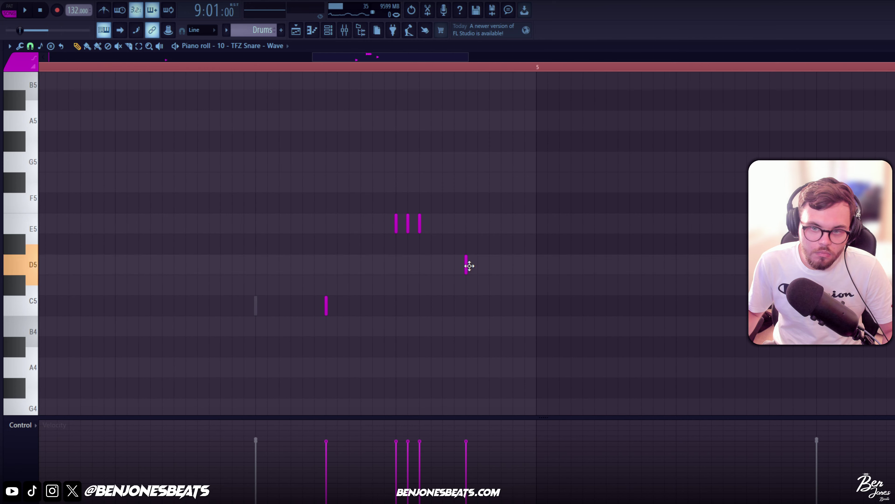
pyautogui.press('space')
pyautogui.scroll(-3, 455, 216)
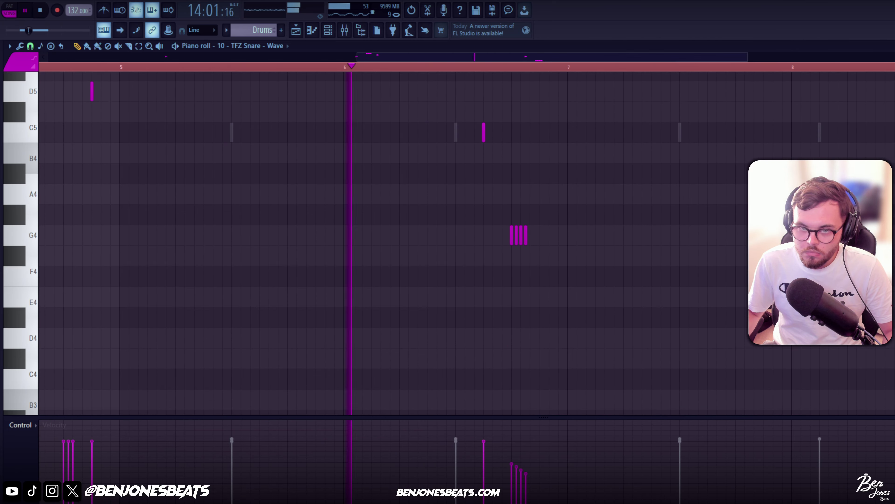
pyautogui.press('space')
pyautogui.scroll(3, 477, 359)
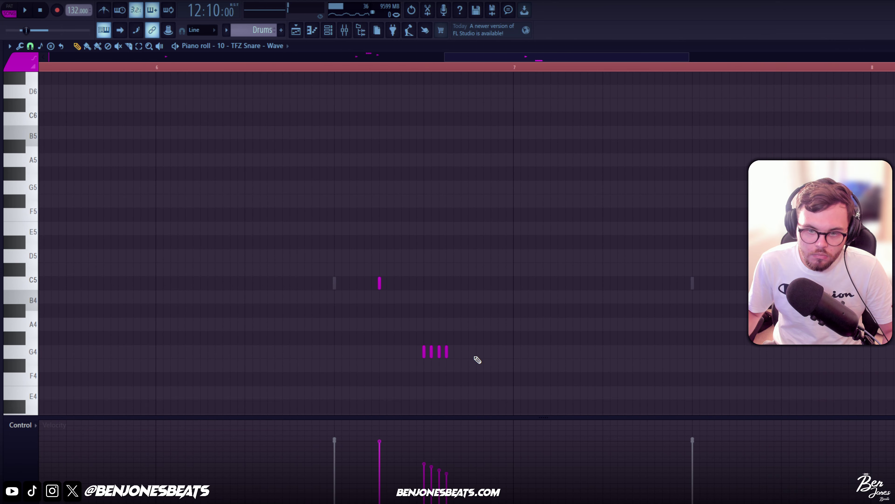
pyautogui.scroll(2, 475, 370)
# Add a D5 snare after the E5 roll and edit the G4, B5 and E5 roll groups.
pyautogui.moveTo(455, 359); pyautogui.dragTo(472, 386)
pyautogui.moveTo(362, 331); pyautogui.dragTo(436, 369)
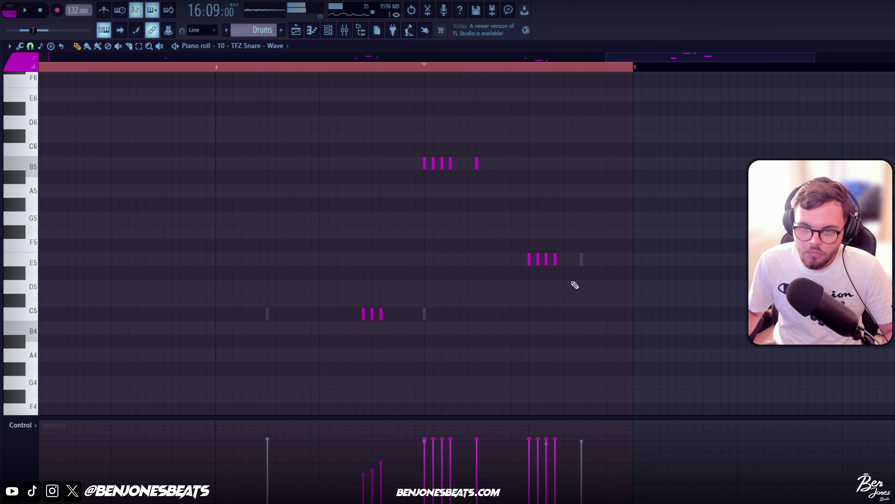
pyautogui.click(580, 287)
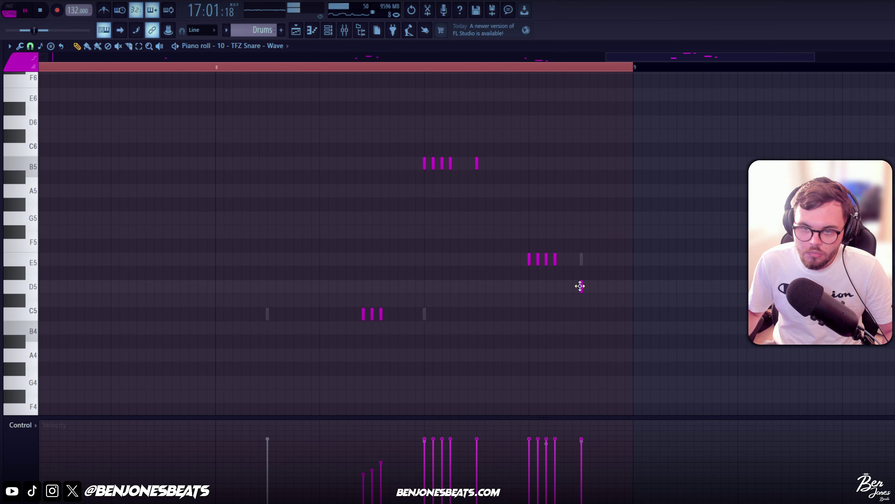
pyautogui.moveTo(538, 143); pyautogui.dragTo(377, 180)
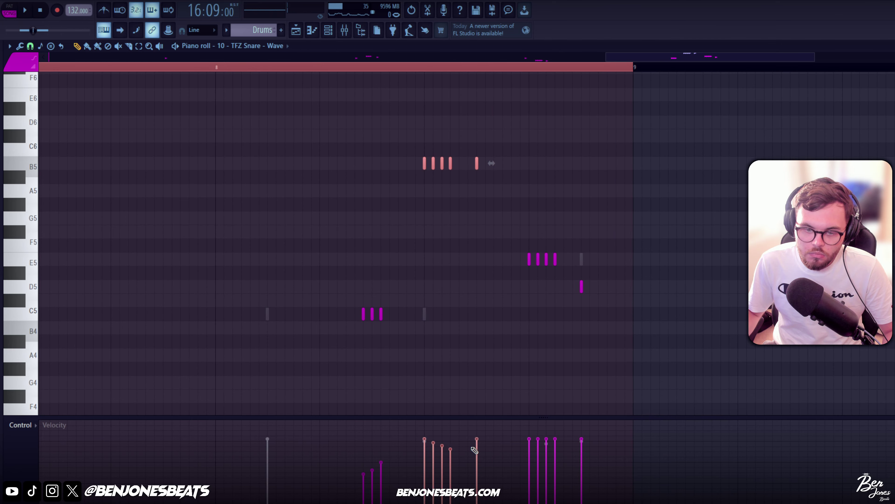
pyautogui.moveTo(481, 252); pyautogui.dragTo(602, 307)
pyautogui.moveTo(379, 156); pyautogui.dragTo(529, 184)
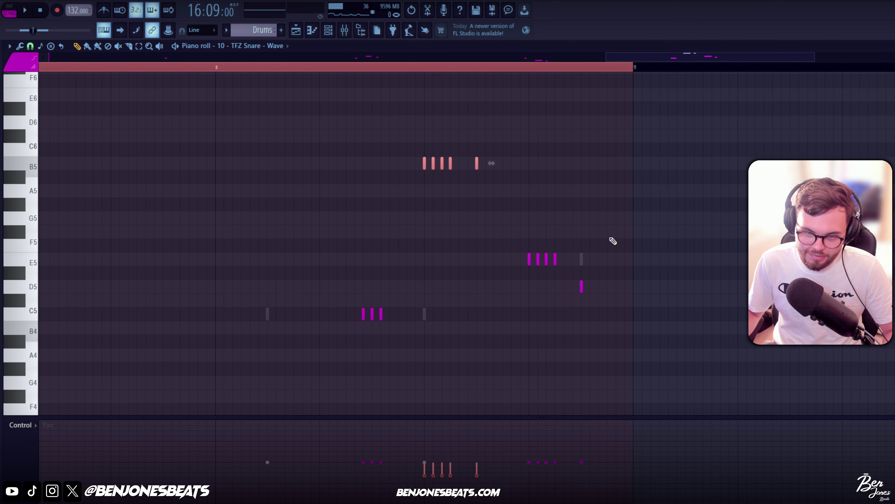
pyautogui.moveTo(604, 239); pyautogui.dragTo(481, 300)
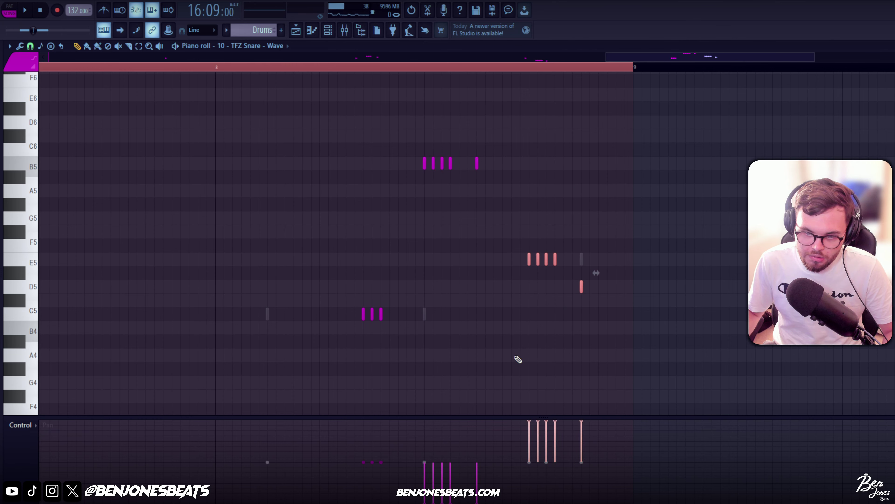
pyautogui.click(426, 67)
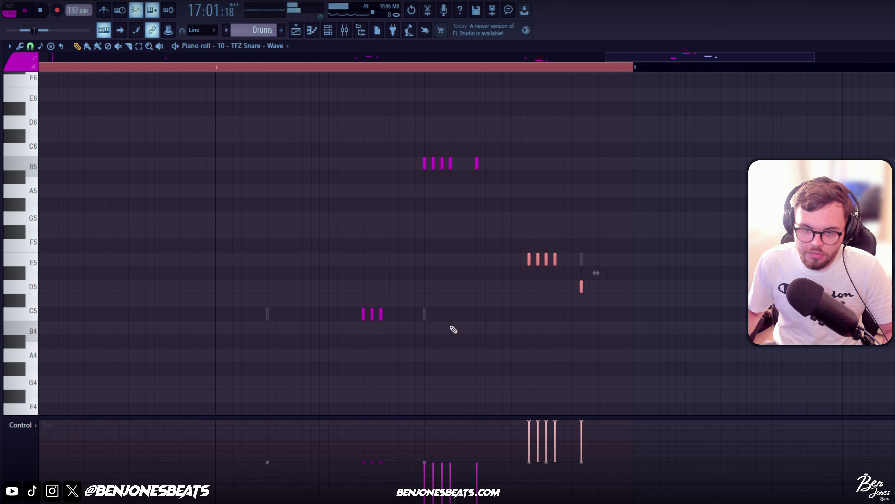
pyautogui.press('space')
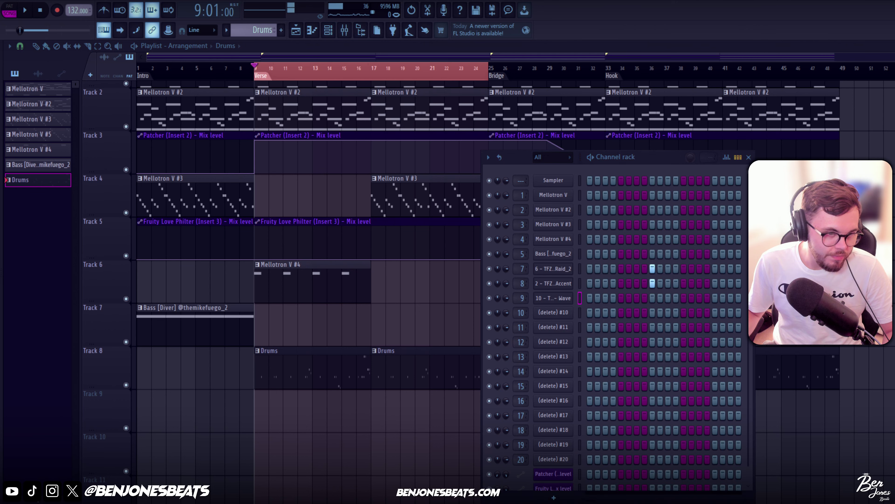
# Rework the C5 hi-hat hits, adding two and deleting unwanted ones.
pyautogui.click(554, 290)
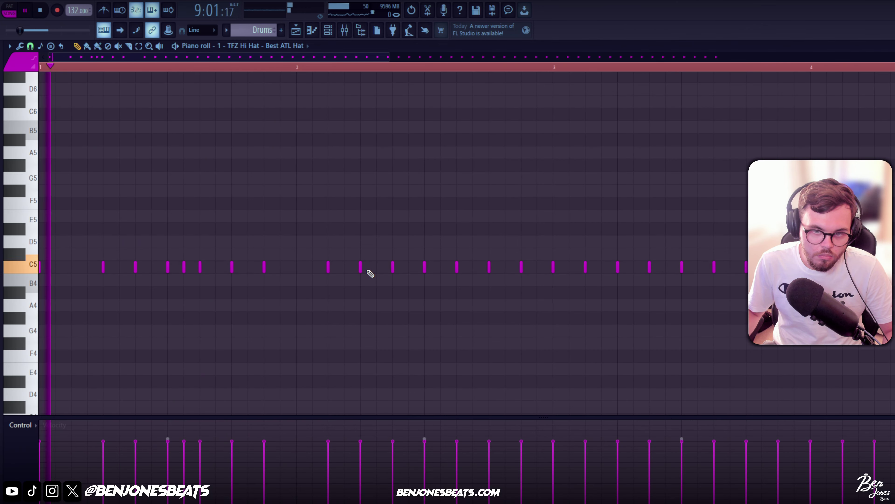
pyautogui.rightClick(328, 272)
pyautogui.click(296, 267)
pyautogui.click(328, 267)
pyautogui.rightClick(360, 267)
pyautogui.press('space')
# Add B4 hi-hat notes and play back to check the hats.
pyautogui.hscroll(2, 502, 296)
pyautogui.click(420, 280)
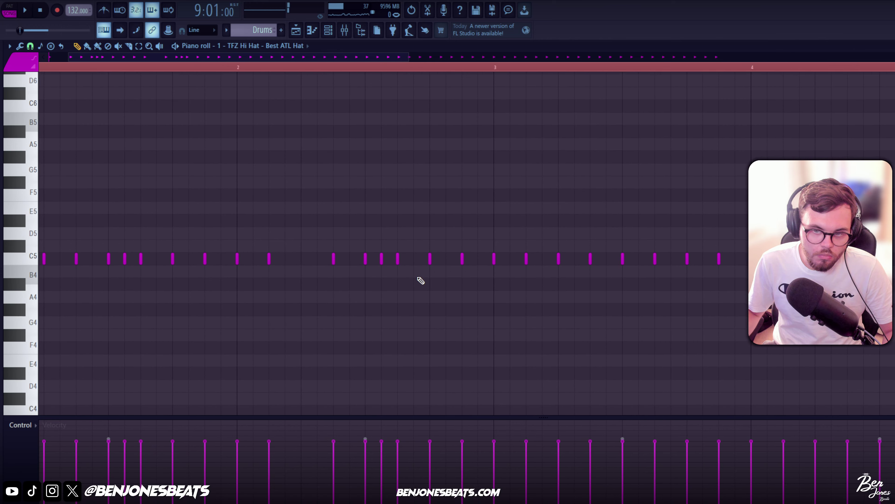
pyautogui.scroll(3, 507, 247)
pyautogui.click(483, 216)
pyautogui.press('space')
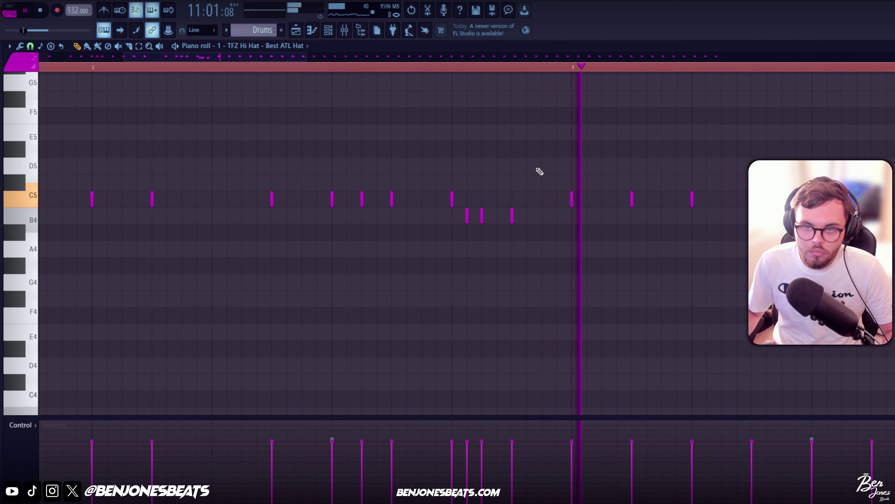
pyautogui.press('space')
pyautogui.scroll(-3, 159, 226)
# Copy the bars 1–2 hi-hats into bars 3–4 and add pitched hats near bar 4.
pyautogui.moveTo(40, 140); pyautogui.dragTo(293, 307)
pyautogui.moveTo(229, 216); pyautogui.dragTo(447, 231)
pyautogui.scroll(3, 320, 278)
pyautogui.click(322, 377)
pyautogui.scroll(-3, 323, 389)
pyautogui.moveTo(322, 388); pyautogui.dragTo(322, 342)
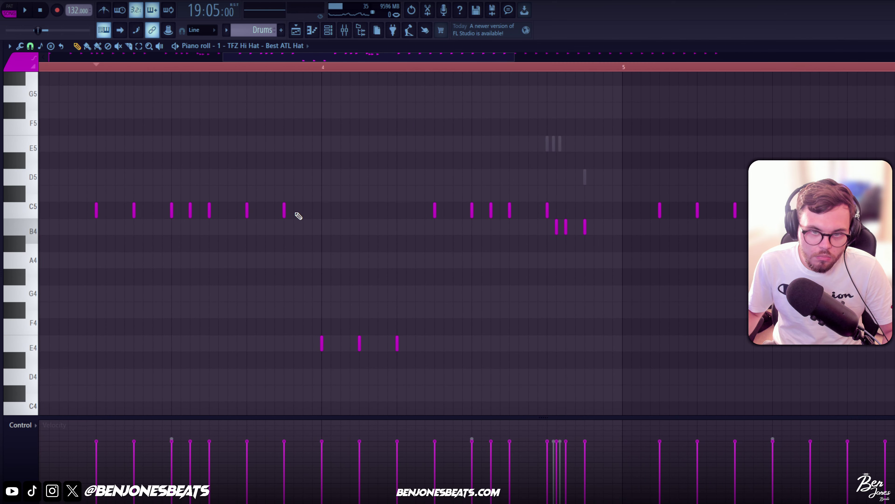
pyautogui.press('space')
pyautogui.scroll(-4, 382, 212)
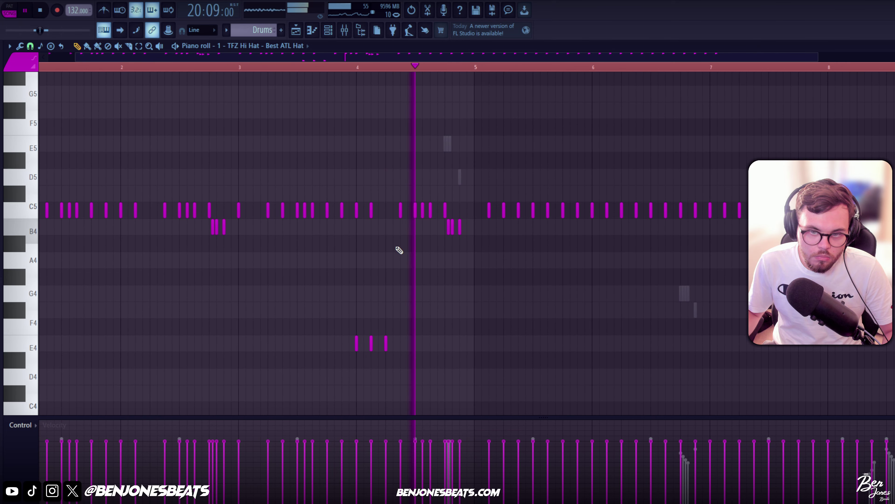
pyautogui.scroll(4, 423, 247)
pyautogui.scroll(-2, 366, 349)
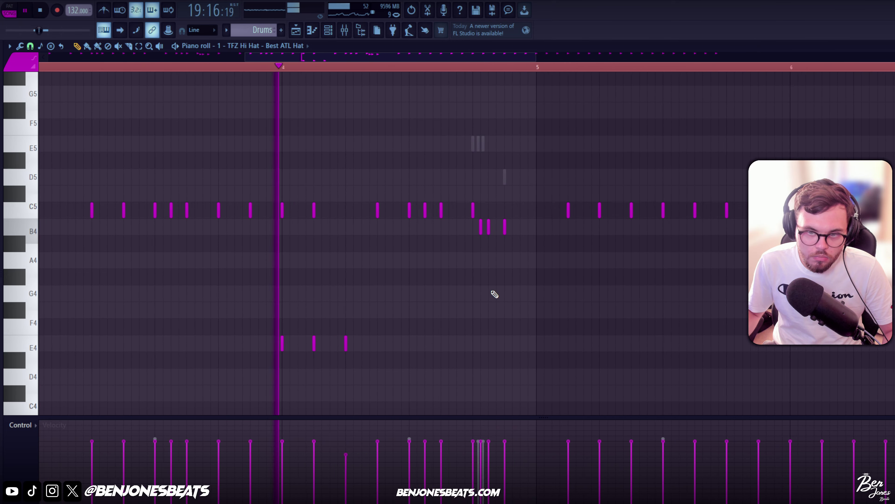
pyautogui.scroll(2, 409, 220)
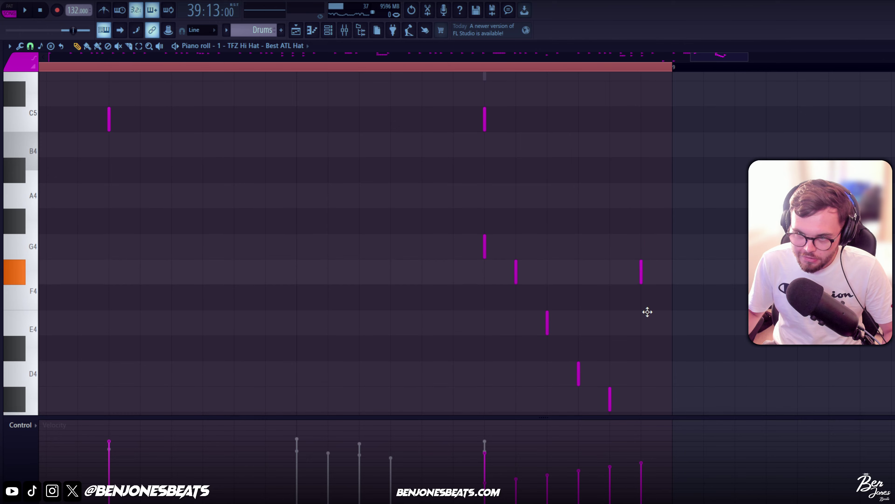
# Select the E4 hi-hat notes near bar 8 and play the hi-hat pattern.
pyautogui.moveTo(648, 312)
pyautogui.mouseDown()
pyautogui.moveTo(641, 360)
pyautogui.moveTo(641, 328)
pyautogui.mouseUp()
pyautogui.press('space')
pyautogui.scroll(-2, 430, 213)
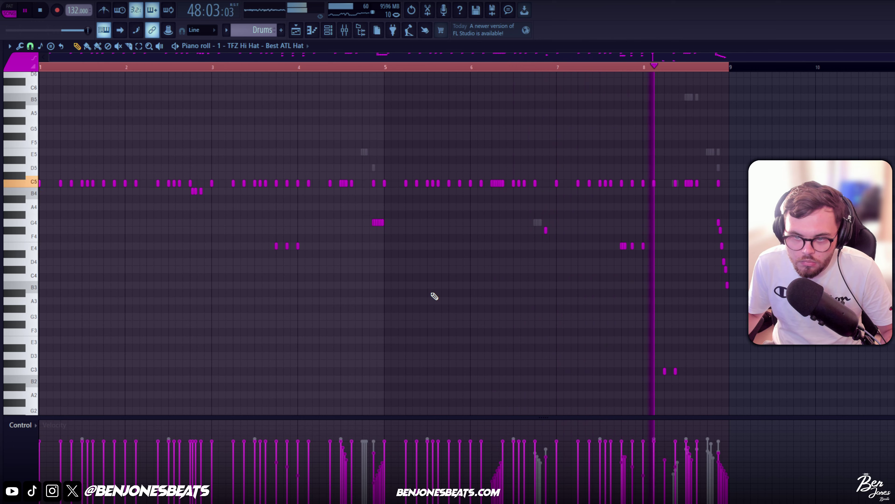
pyautogui.moveTo(659, 244); pyautogui.dragTo(566, 252)
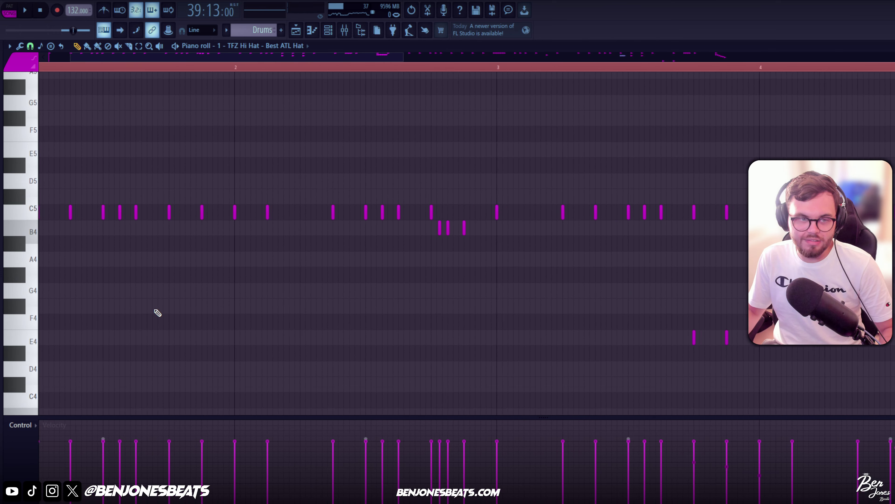
pyautogui.scroll(2, 158, 313)
pyautogui.hscroll(-2, 171, 337)
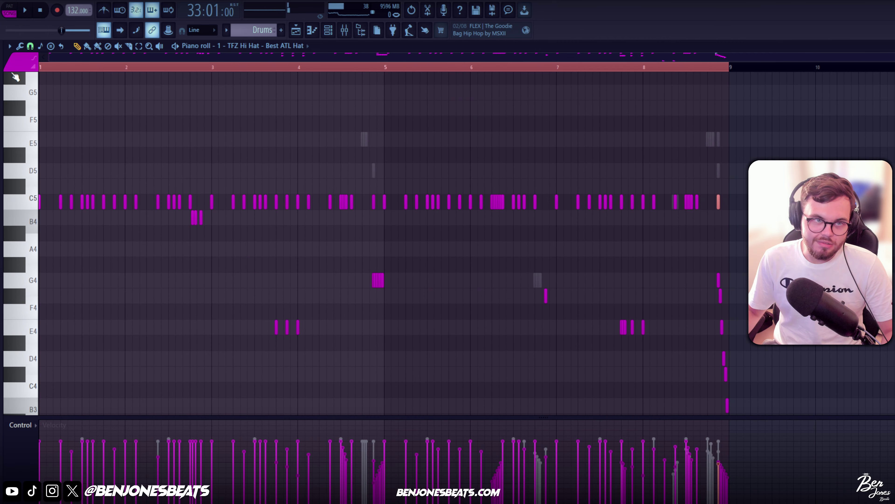
pyautogui.press('space')
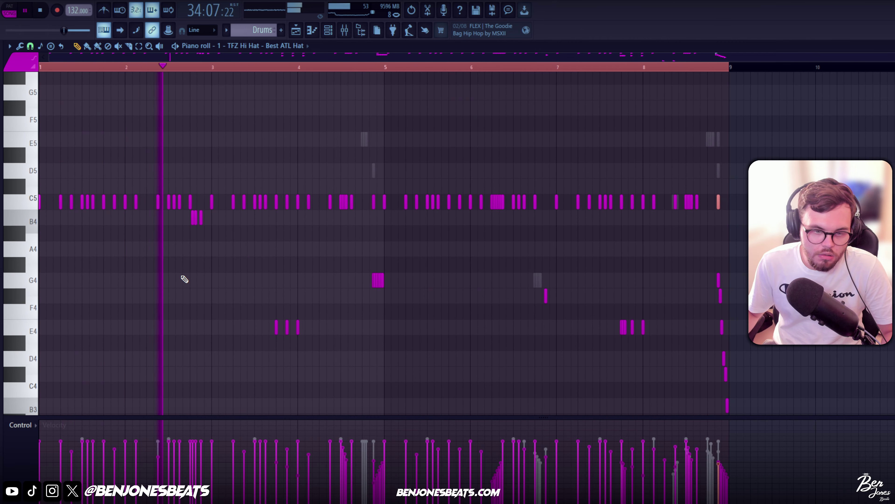
# Pick out a single C5 hi-hat note and scroll through the pattern to check it.
pyautogui.scroll(5, 172, 256)
pyautogui.click(205, 202)
pyautogui.scroll(-3, 332, 263)
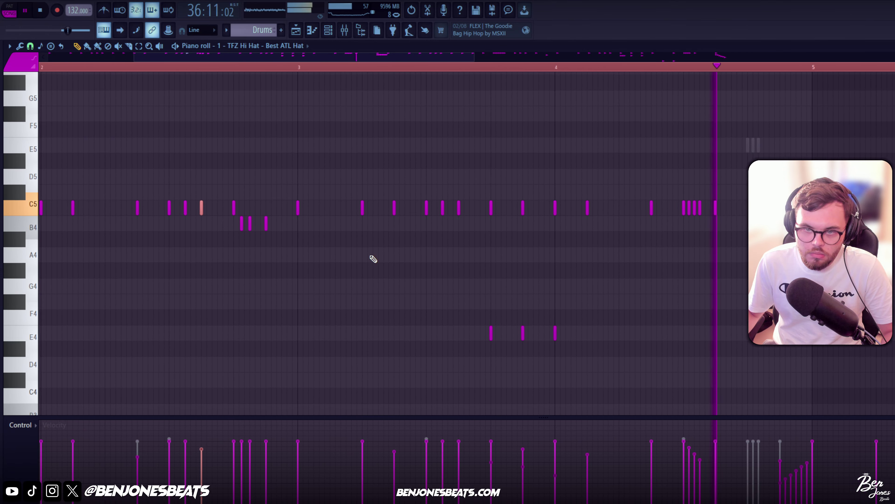
pyautogui.scroll(-2, 458, 212)
pyautogui.scroll(1, 458, 268)
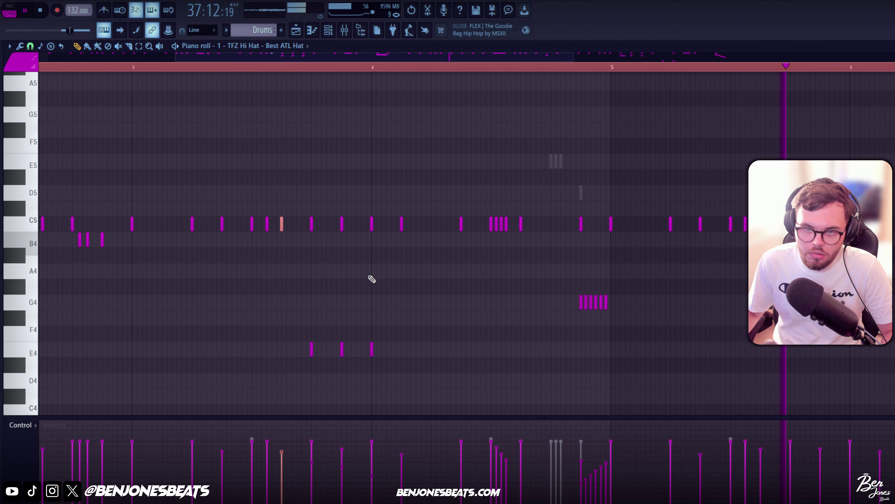
pyautogui.scroll(-2, 380, 281)
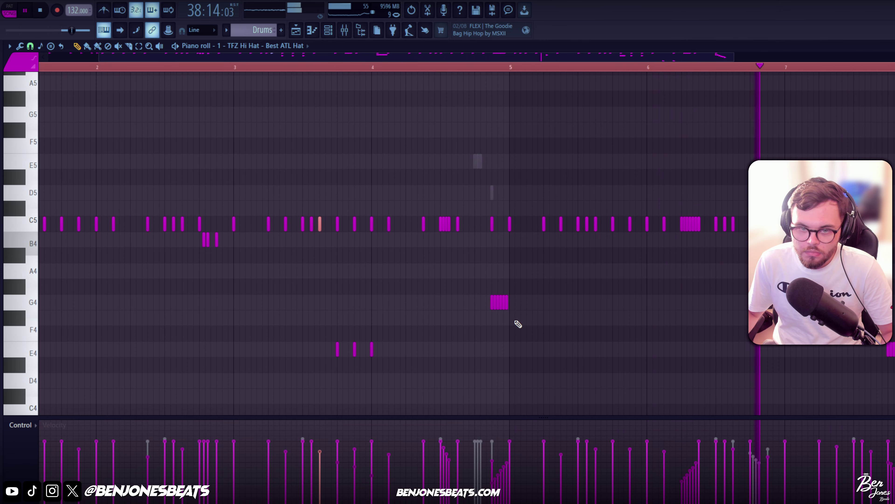
pyautogui.scroll(-1, 550, 337)
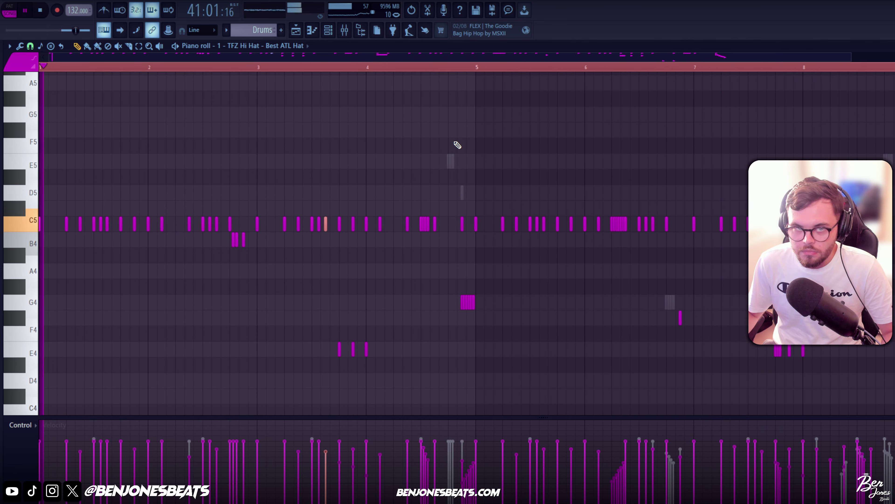
# Lower Insert 10's fader in the Mixer while playing back to check the hat level.
pyautogui.press('space')
pyautogui.click(344, 30)
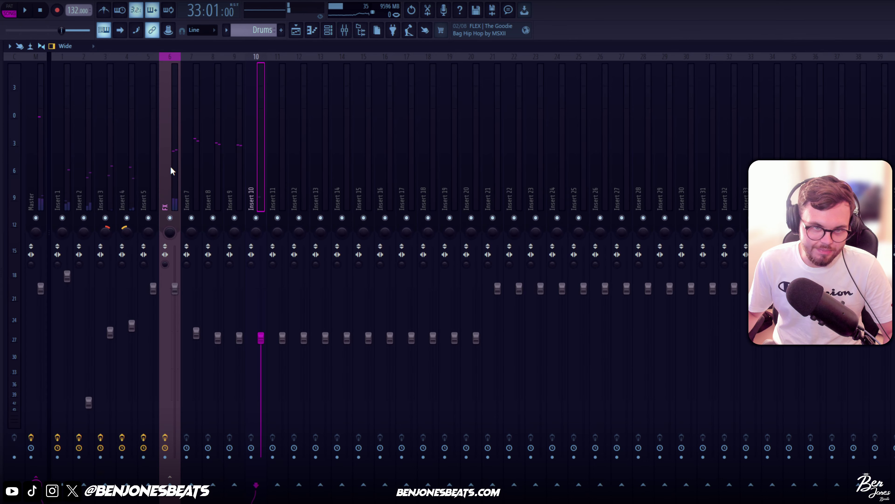
pyautogui.press('space')
pyautogui.moveTo(261, 338); pyautogui.dragTo(261, 354)
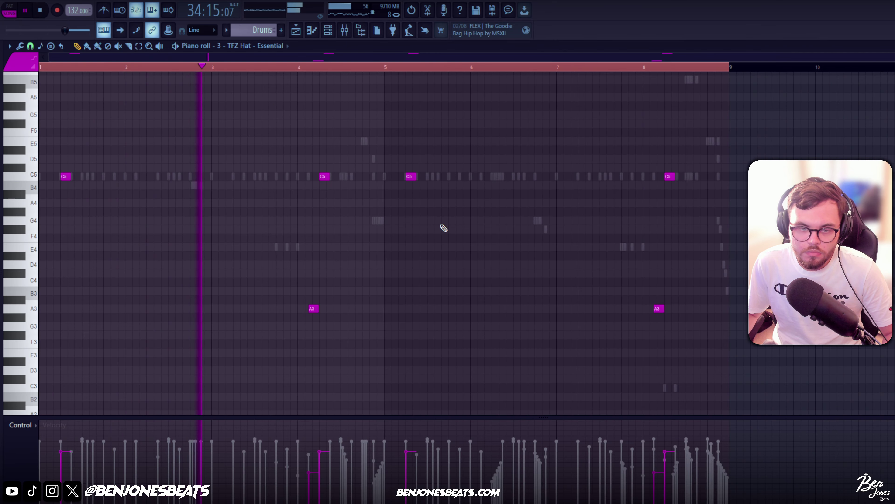
# Remove a stray E3 note, then load the My Load Up state onto Insert 11.
pyautogui.scroll(2, 444, 227)
pyautogui.scroll(3, 656, 350)
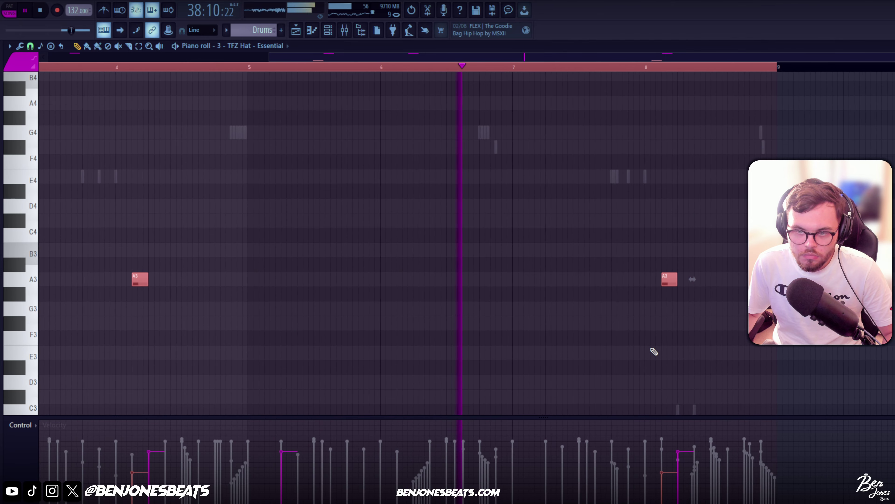
pyautogui.scroll(1, 652, 330)
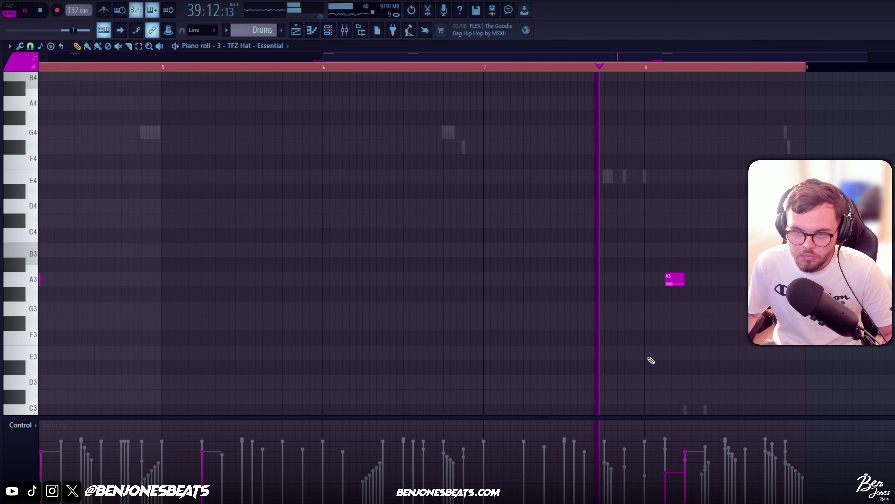
pyautogui.click(656, 352)
pyautogui.rightClick(659, 351)
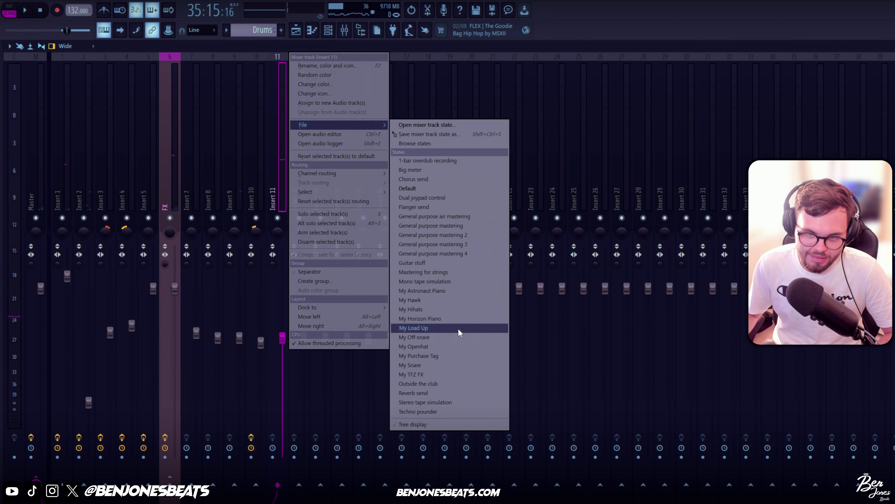
pyautogui.click(460, 334)
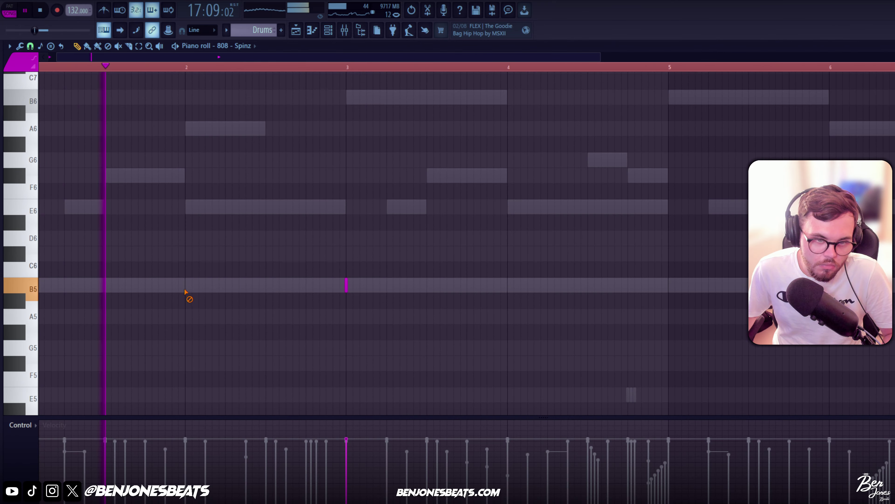
# Add two 808 notes on the B5 row at the start and end of the pattern.
pyautogui.press('space')
pyautogui.scroll(2, 502, 286)
pyautogui.click(61, 285)
pyautogui.click(575, 284)
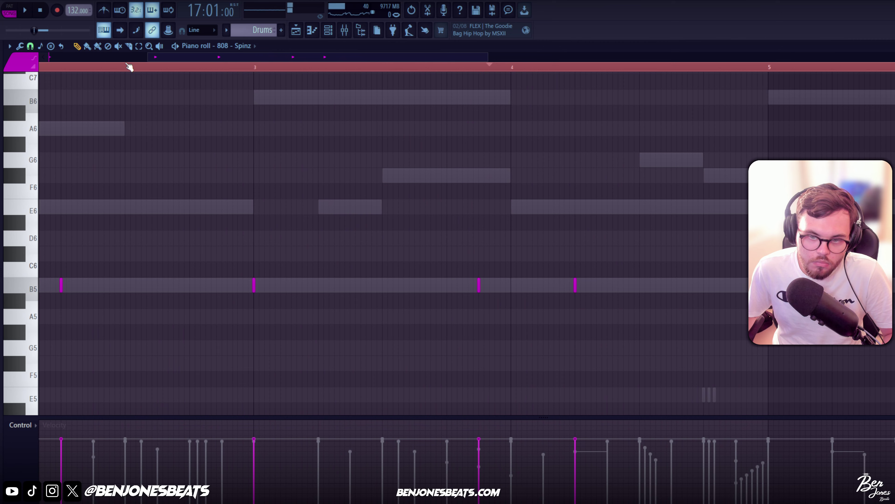
# Set note snap to 1/4 beat and add another short B5 808 note.
pyautogui.click(30, 46)
pyautogui.click(45, 157)
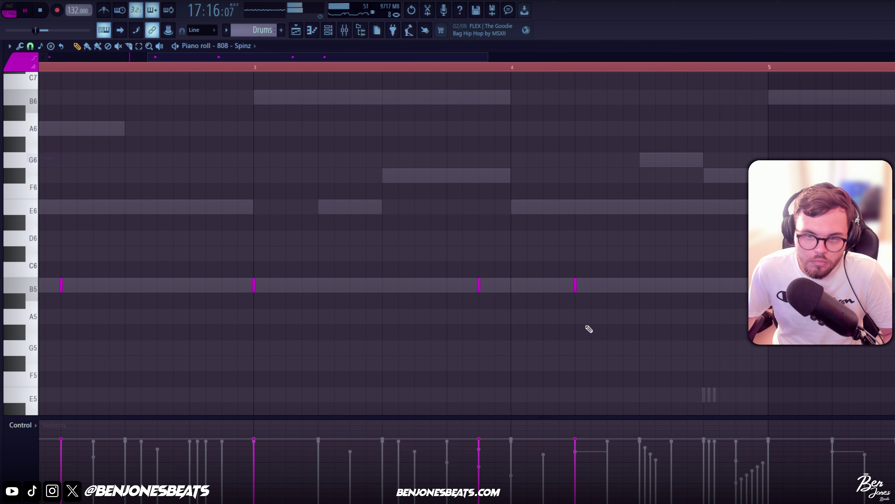
pyautogui.press('space')
pyautogui.hscroll(3, 574, 326)
pyautogui.click(528, 300)
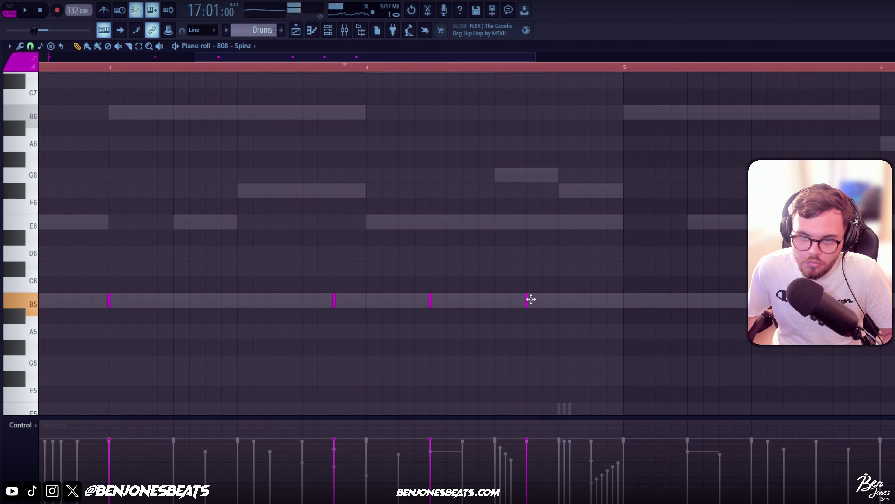
# Add a high 808 note near G6, nudge it, and select the B6 and E6 notes.
pyautogui.scroll(3, 579, 274)
pyautogui.click(579, 270)
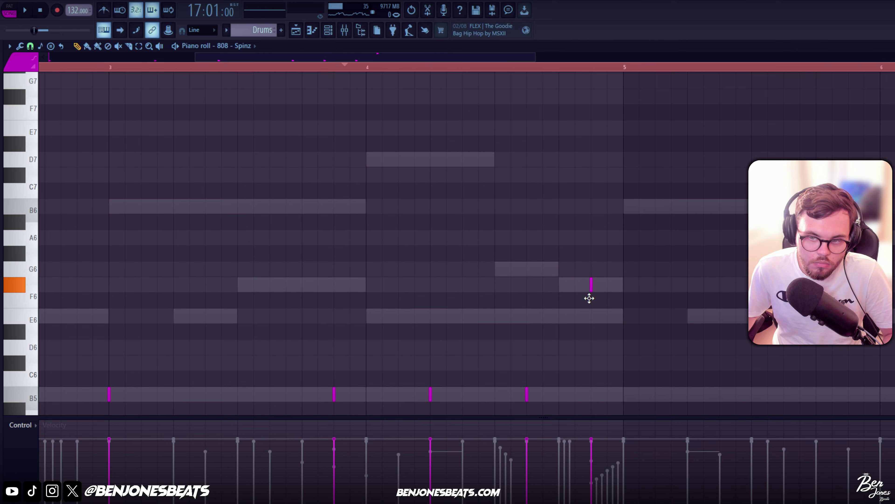
pyautogui.press('space')
pyautogui.scroll(-2, 536, 206)
pyautogui.moveTo(576, 238); pyautogui.dragTo(590, 241)
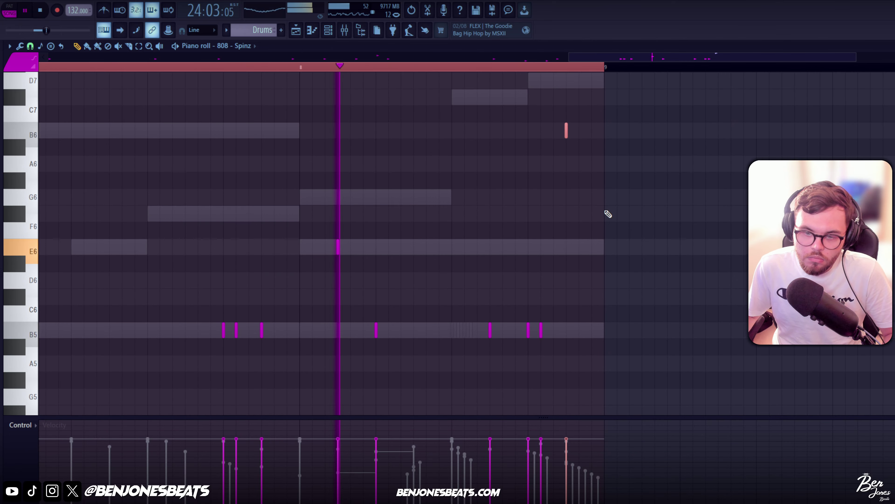
pyautogui.moveTo(639, 106); pyautogui.dragTo(514, 138)
pyautogui.moveTo(376, 221); pyautogui.dragTo(315, 256)
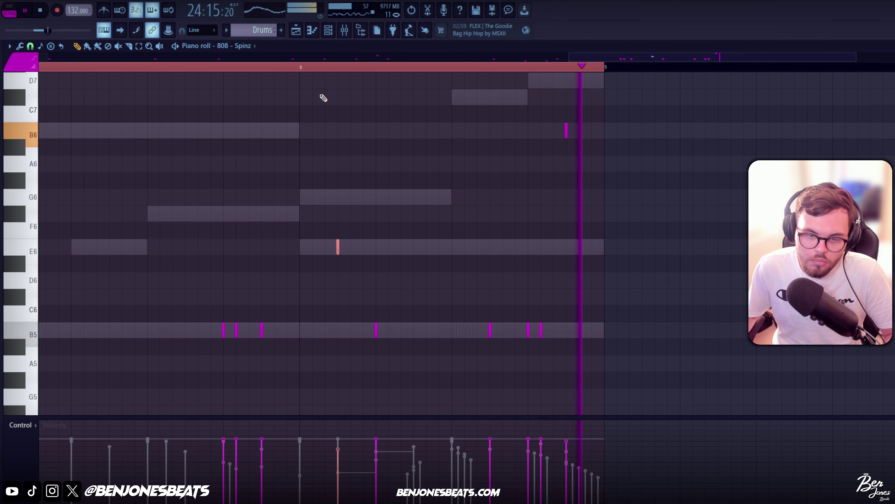
# Duplicate the first-half kick notes with Ctrl+B, shift the copies later, and play the kicks.
pyautogui.press('space')
pyautogui.press('F7')
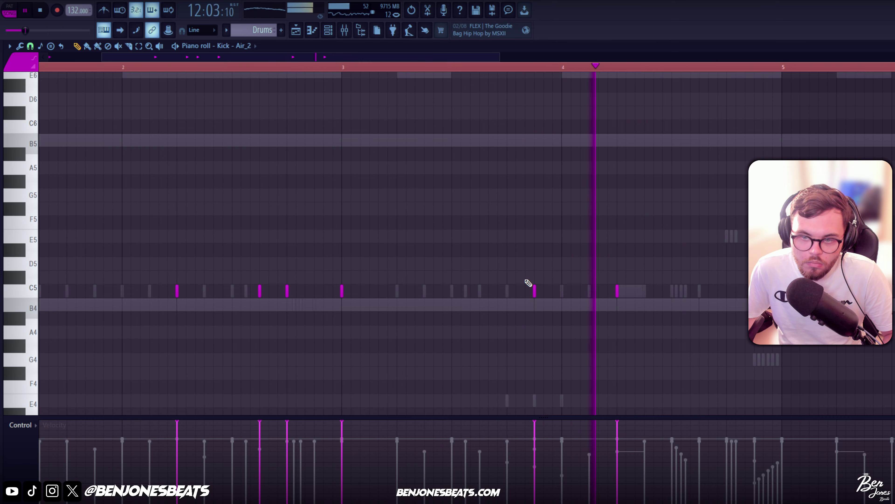
pyautogui.hscroll(5, 634, 302)
pyautogui.scroll(1, 502, 350)
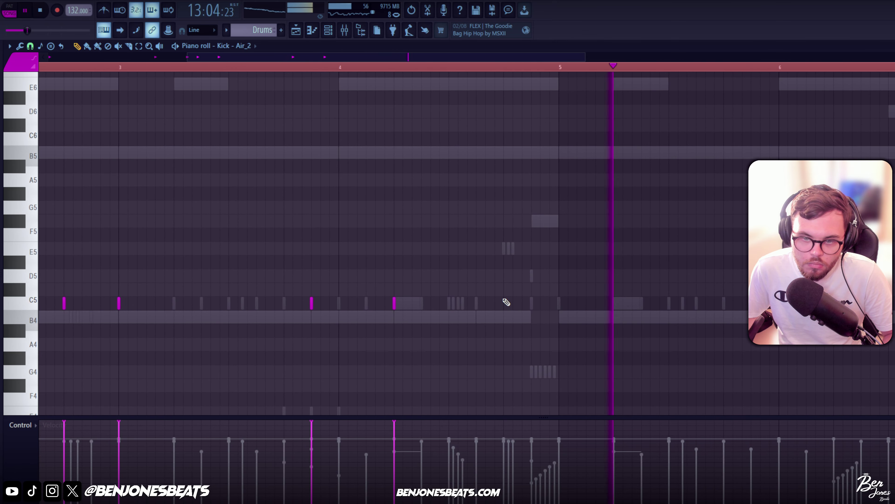
pyautogui.scroll(-3, 478, 304)
pyautogui.moveTo(519, 285); pyautogui.dragTo(40, 363)
pyautogui.hotkey('ctrl', 'b')
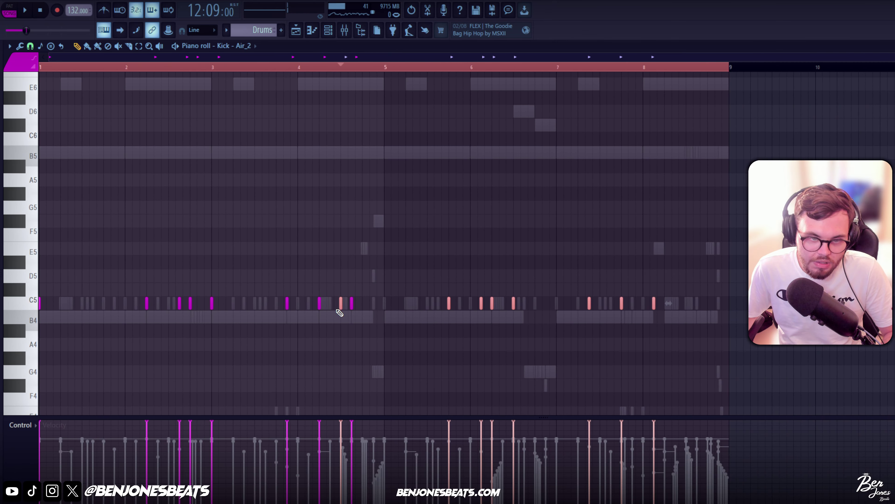
pyautogui.moveTo(449, 304); pyautogui.dragTo(493, 304)
pyautogui.press('space')
pyautogui.scroll(2, 529, 356)
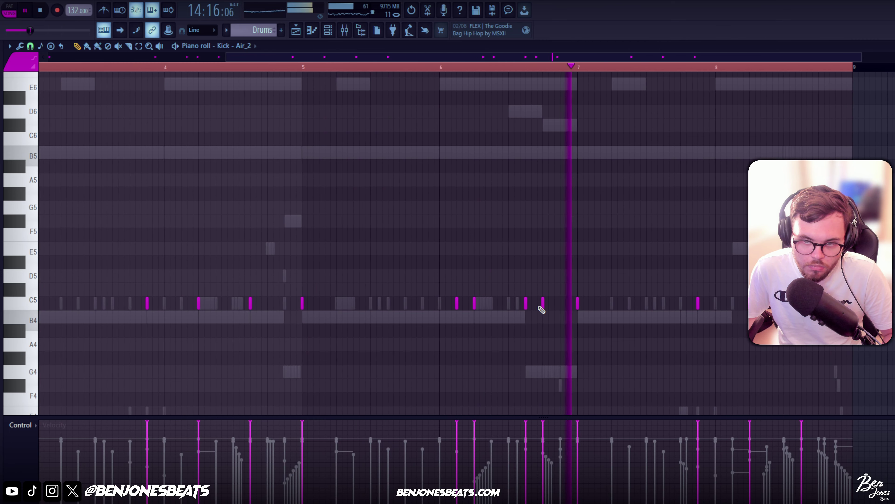
pyautogui.scroll(2, 433, 330)
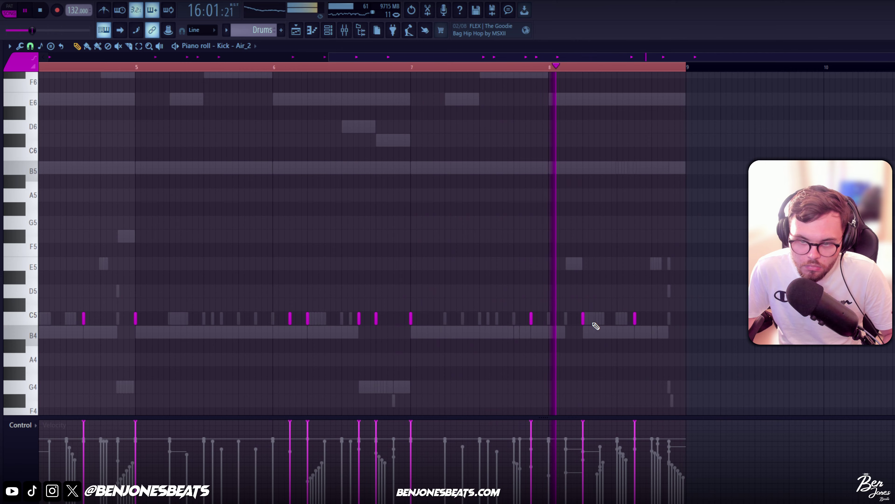